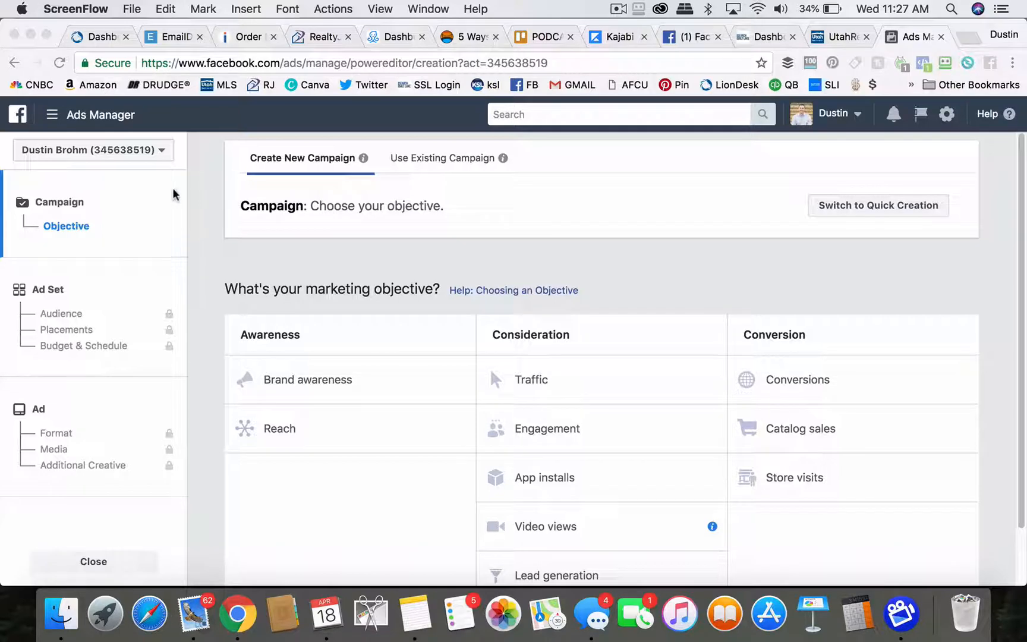
- Open the Audiences list in the Assets section of the full Ads Manager tools overview
{"action": "left_click", "coordinate": [53, 115]}
{"action": "left_click", "coordinate": [52, 114]}
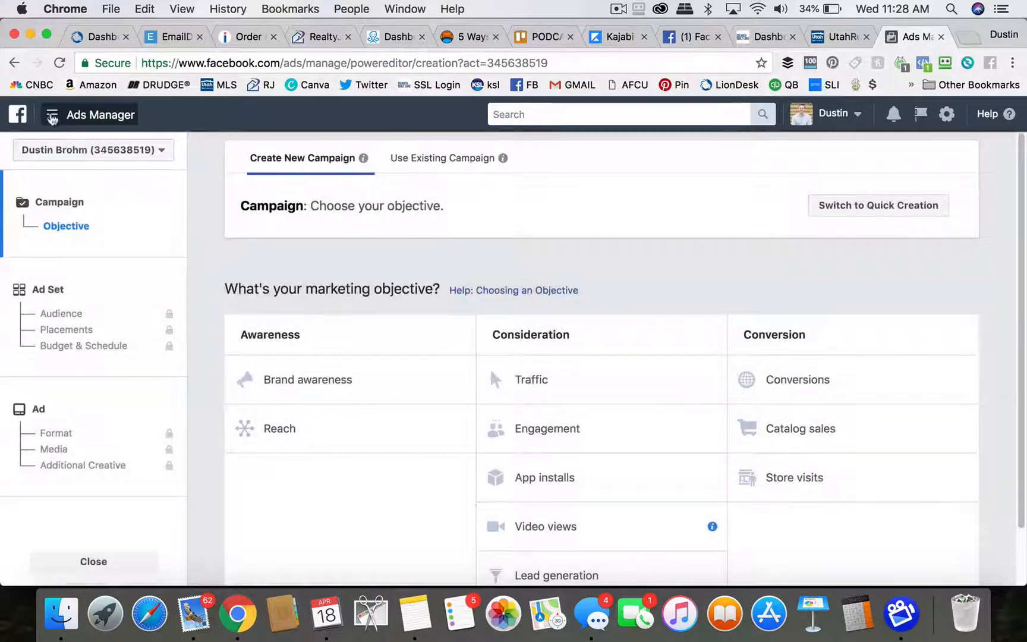
{"action": "left_click", "coordinate": [52, 118]}
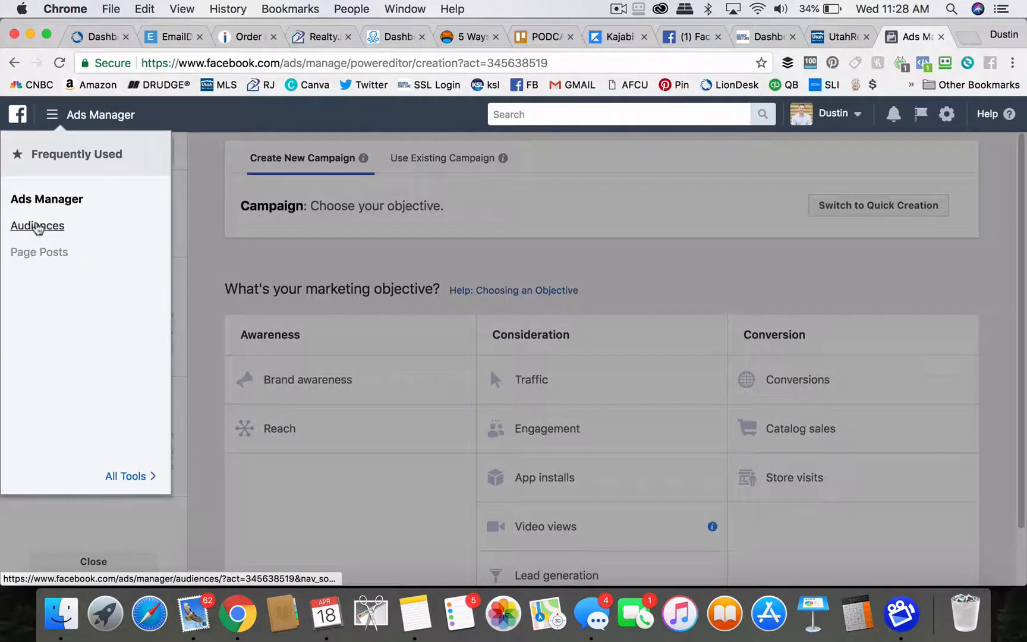
{"action": "left_click", "coordinate": [127, 475]}
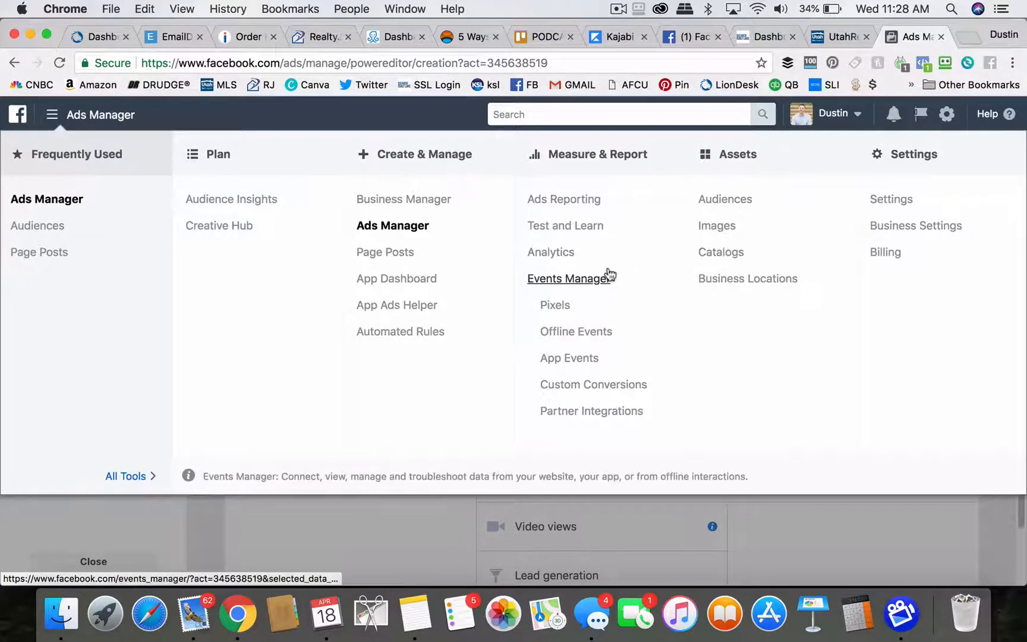
{"action": "left_click", "coordinate": [720, 201]}
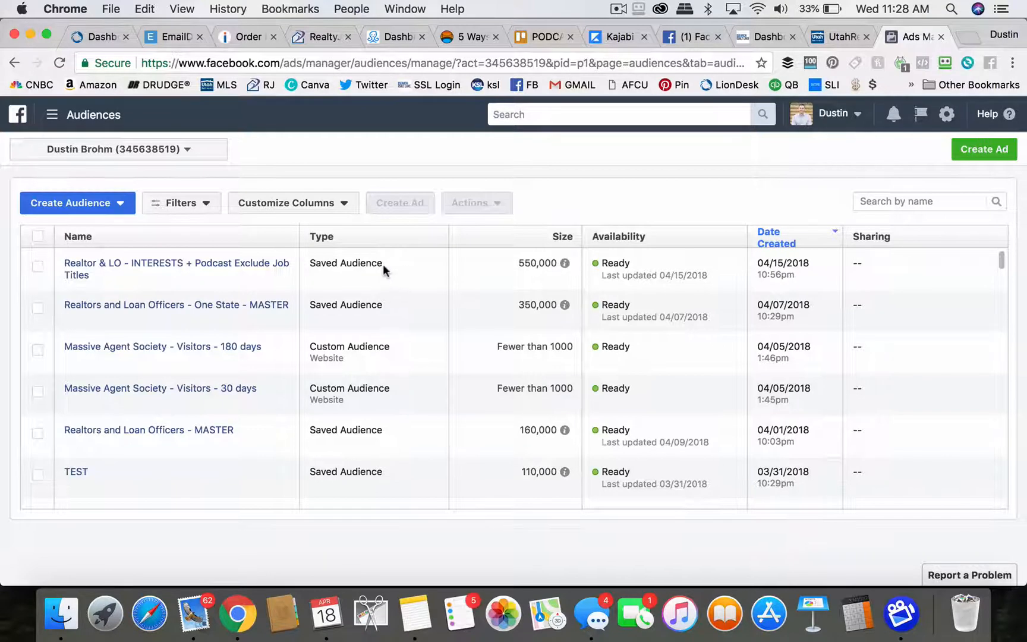
- Review the audience types in the list and the rule of the Massive Agent Society - Visitors - 180 days audience
{"action": "left_click_drag", "start_coordinate": [383, 264], "coordinate": [303, 261]}
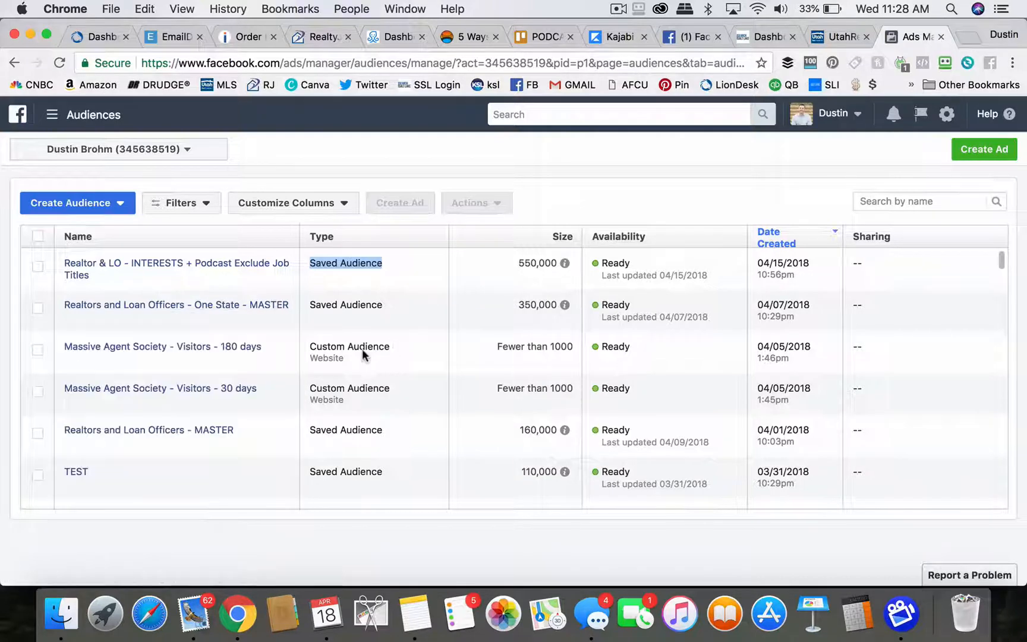
{"action": "mouse_move", "coordinate": [152, 352]}
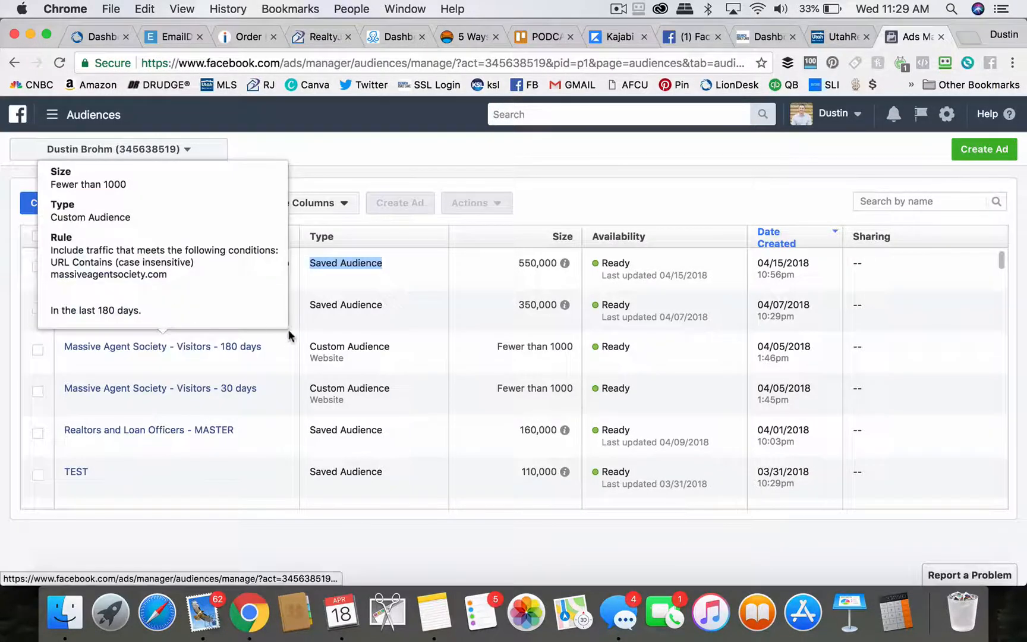
{"action": "scroll", "coordinate": [291, 368], "scroll_direction": "down", "scroll_amount": 1}
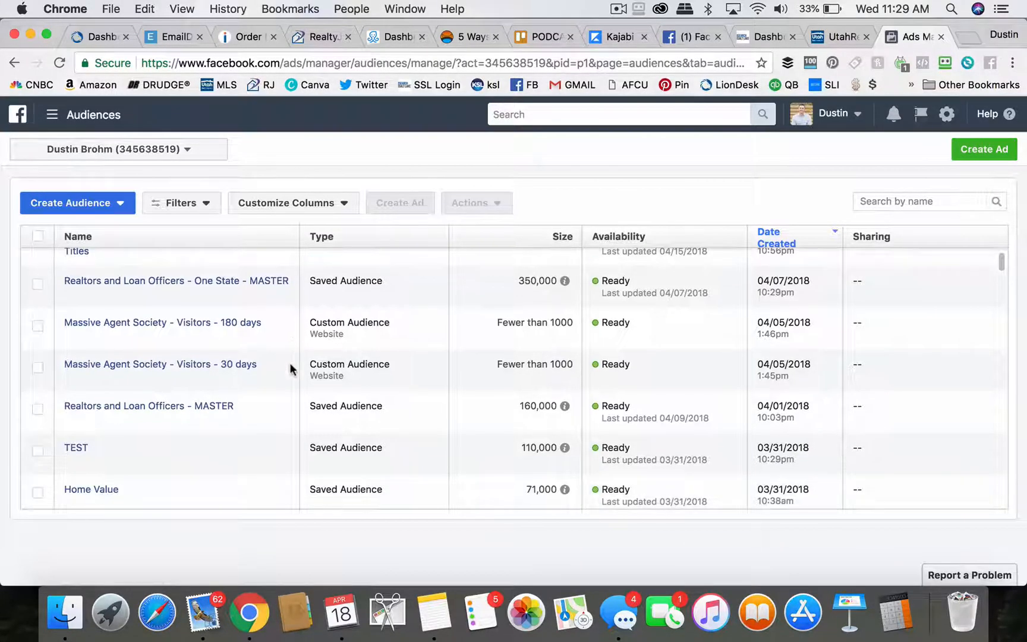
{"action": "scroll", "coordinate": [291, 368], "scroll_direction": "up", "scroll_amount": 1}
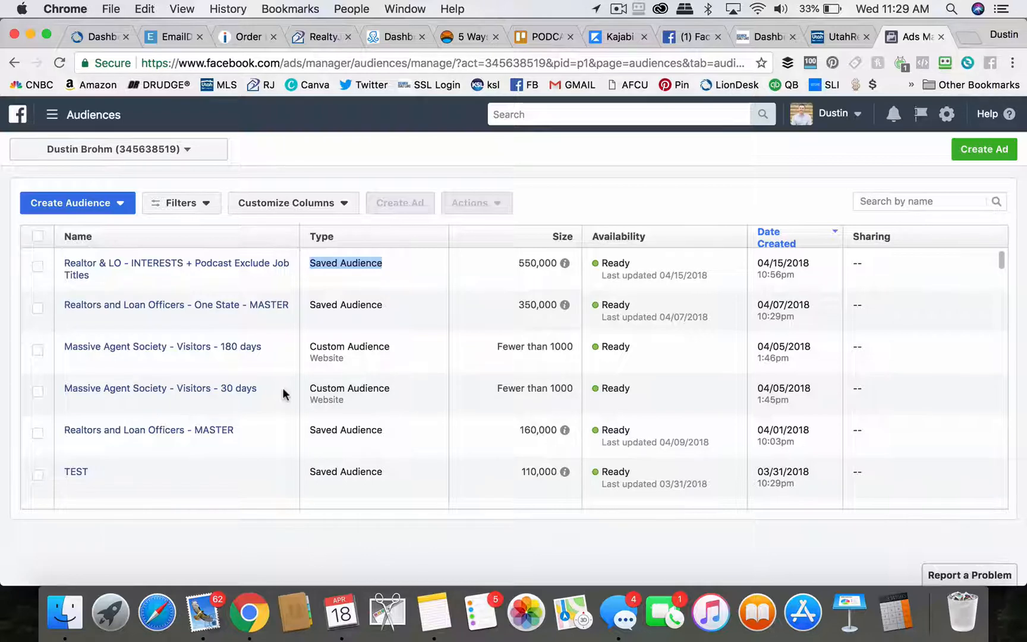
- Filter the audience list by the type Custom Audience
{"action": "left_click", "coordinate": [206, 204]}
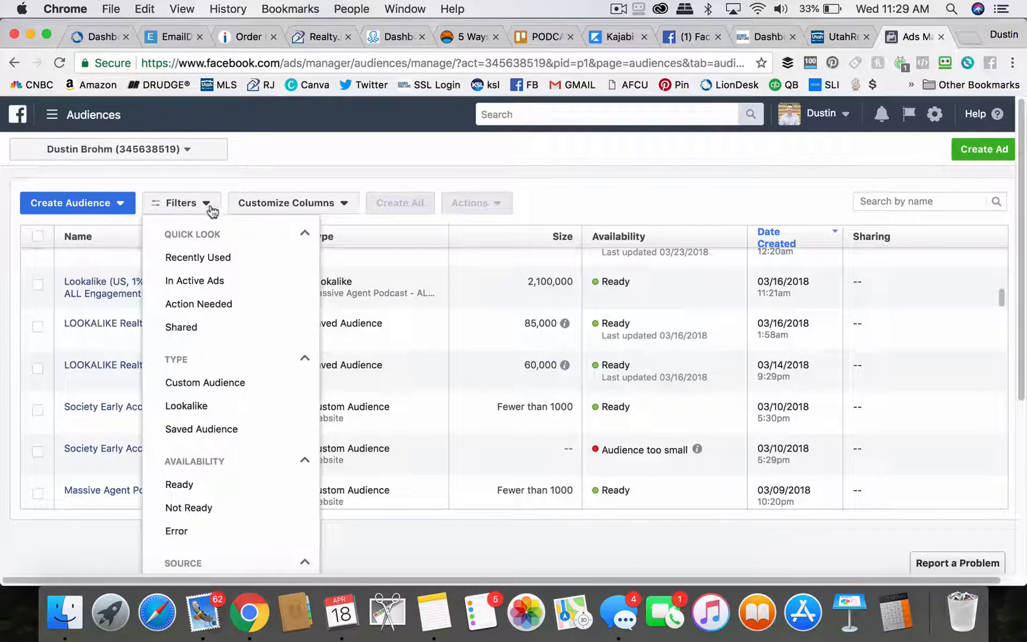
{"action": "left_click", "coordinate": [218, 383]}
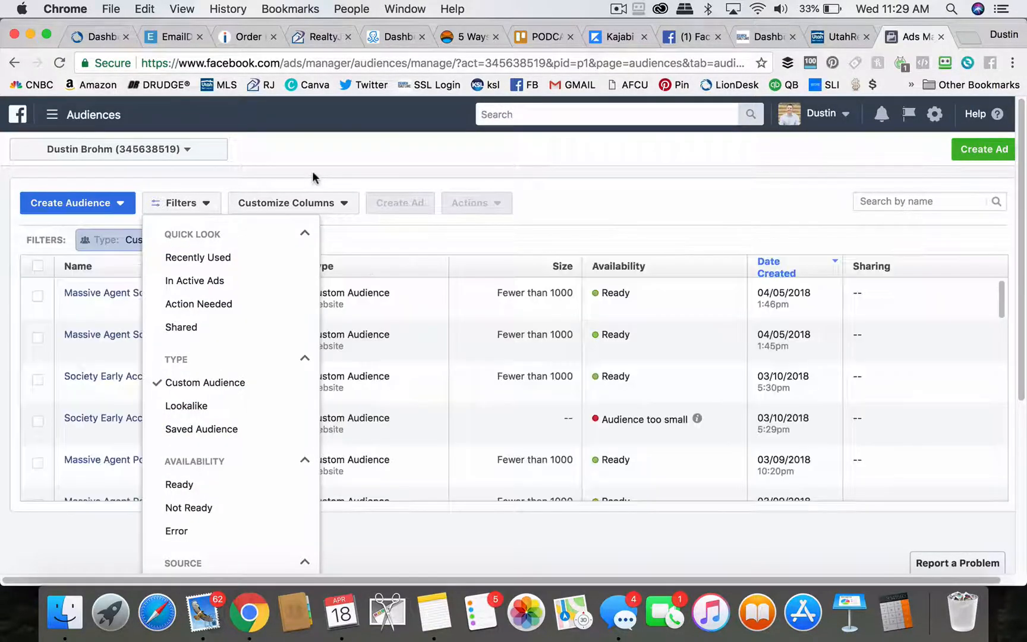
{"action": "left_click", "coordinate": [313, 174]}
- View the Search Salt Lake Visitors audience's details, check its website traffic time window, and return to the audience list
{"action": "scroll", "coordinate": [162, 342], "scroll_direction": "down", "scroll_amount": 10}
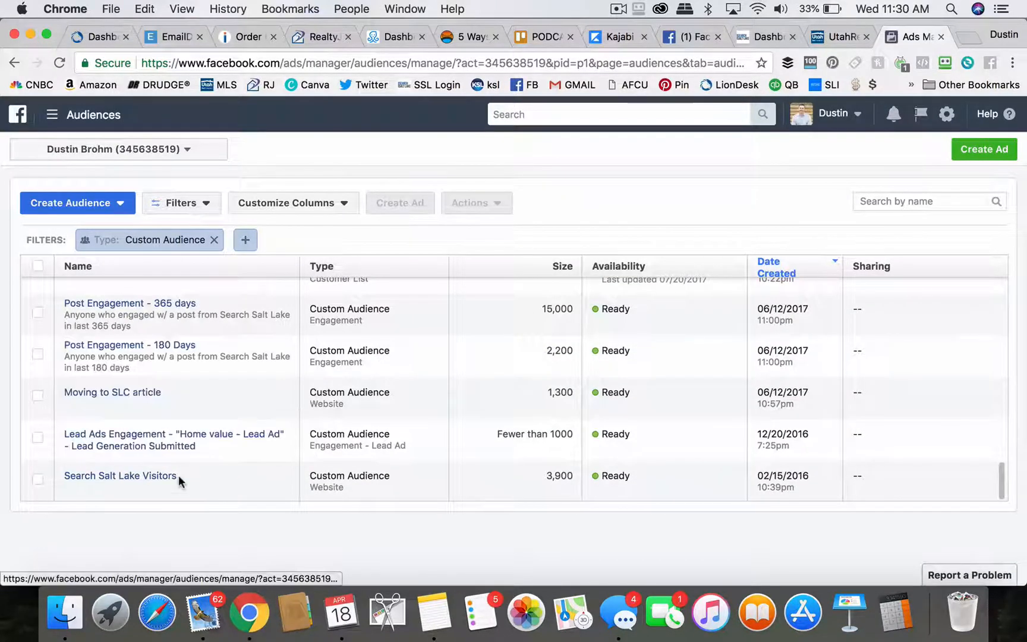
{"action": "mouse_move", "coordinate": [169, 480]}
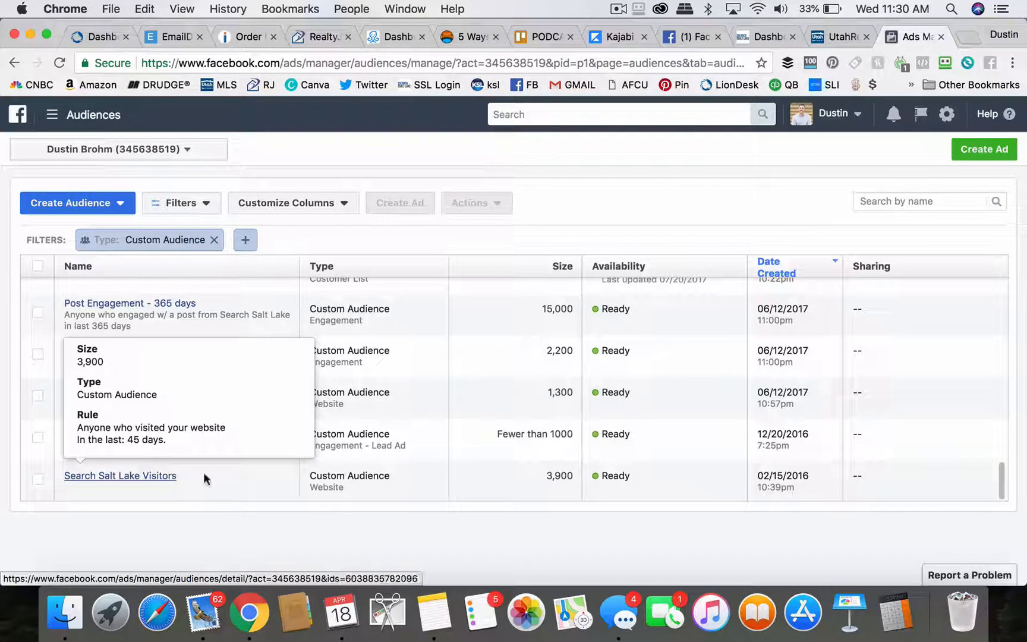
{"action": "left_click", "coordinate": [163, 479]}
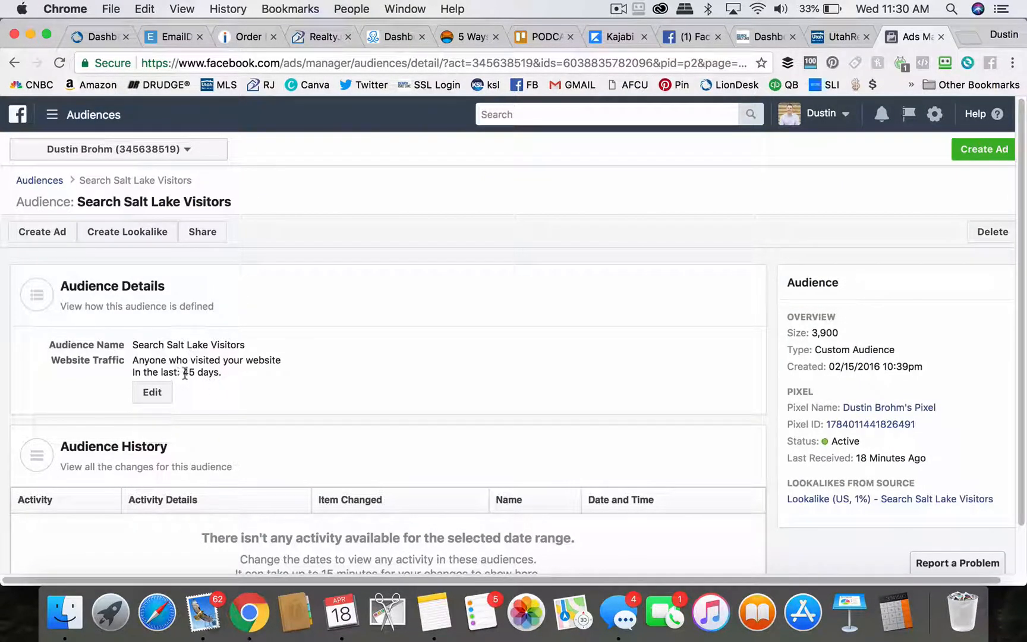
{"action": "left_click_drag", "start_coordinate": [182, 372], "coordinate": [224, 372]}
{"action": "left_click", "coordinate": [317, 339]}
{"action": "left_click", "coordinate": [39, 180]}
- Find the Moving to SLC article audience in the list and inspect its size and visited-page rule
{"action": "scroll", "coordinate": [193, 428], "scroll_direction": "down", "scroll_amount": 3}
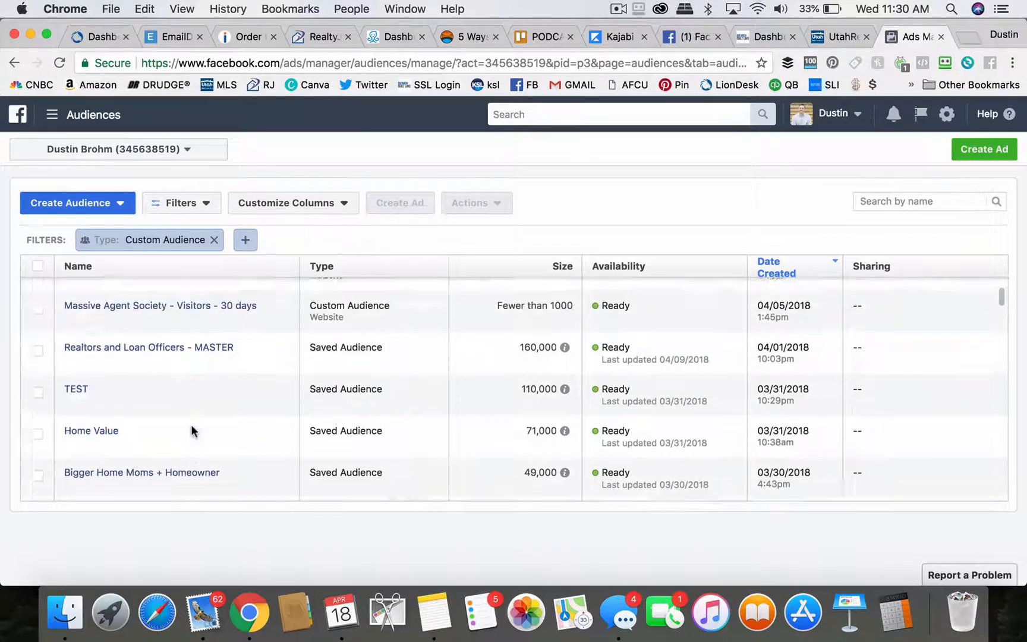
{"action": "scroll", "coordinate": [191, 426], "scroll_direction": "up", "scroll_amount": 2}
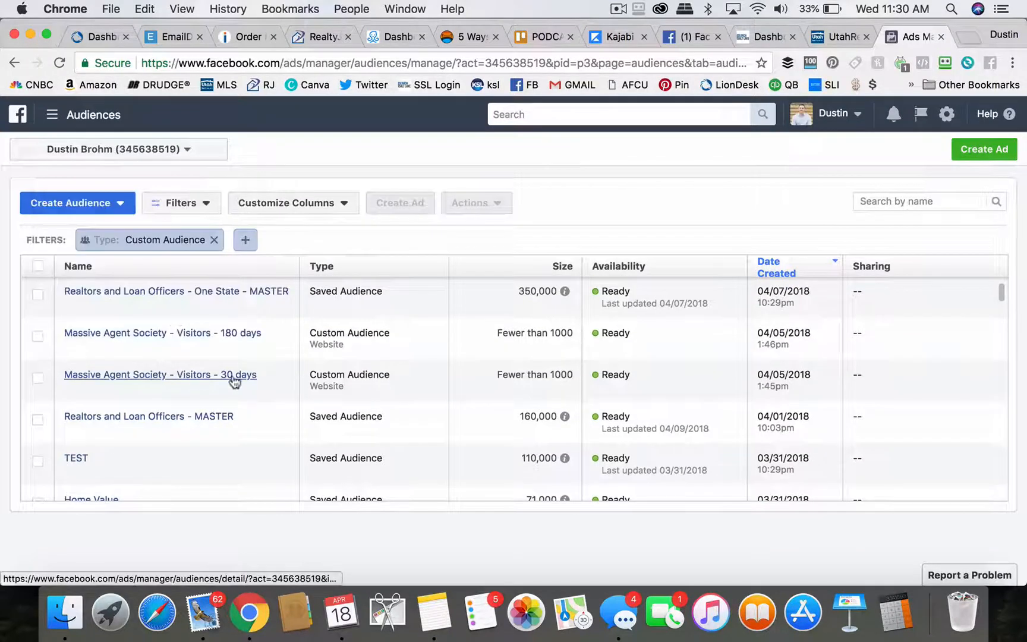
{"action": "mouse_move", "coordinate": [237, 378]}
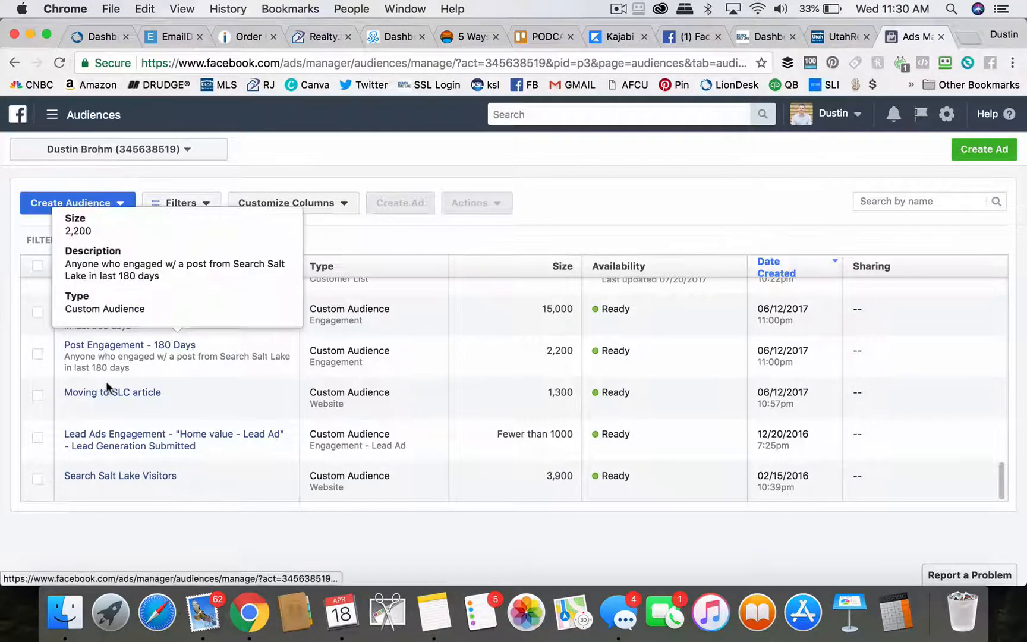
{"action": "mouse_move", "coordinate": [102, 395]}
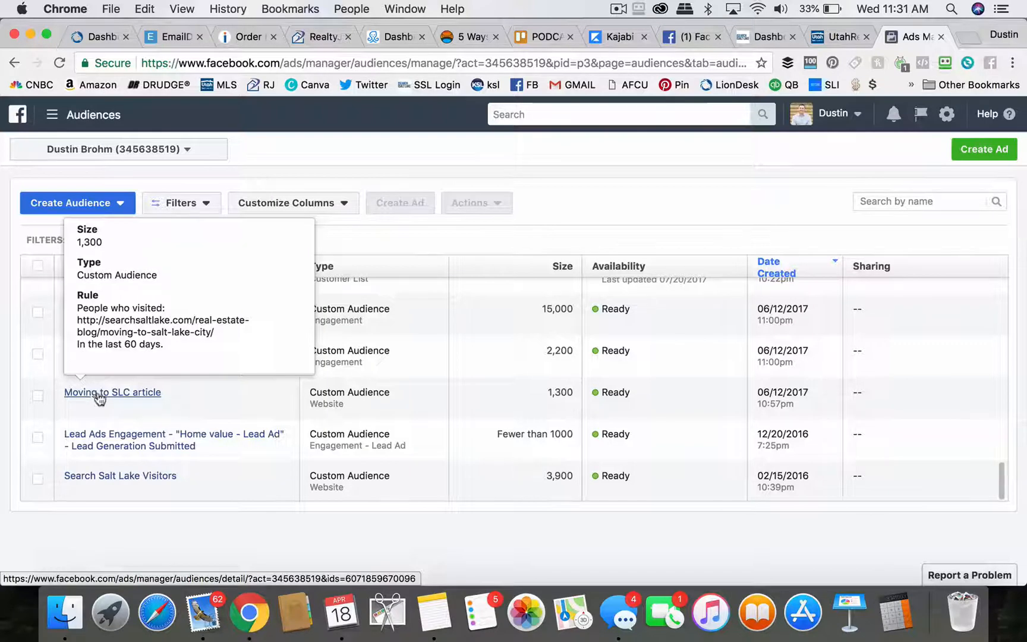
{"action": "mouse_move", "coordinate": [147, 392]}
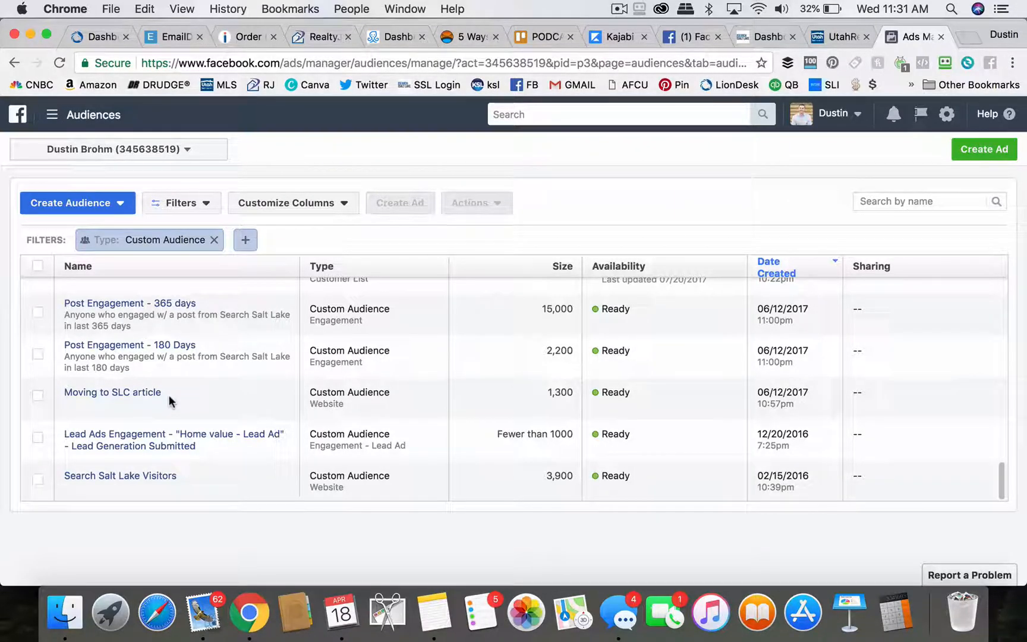
- Examine the post engagement audiences and the availability note of the Home Search on Website audience
{"action": "scroll", "coordinate": [170, 398], "scroll_direction": "up", "scroll_amount": 3}
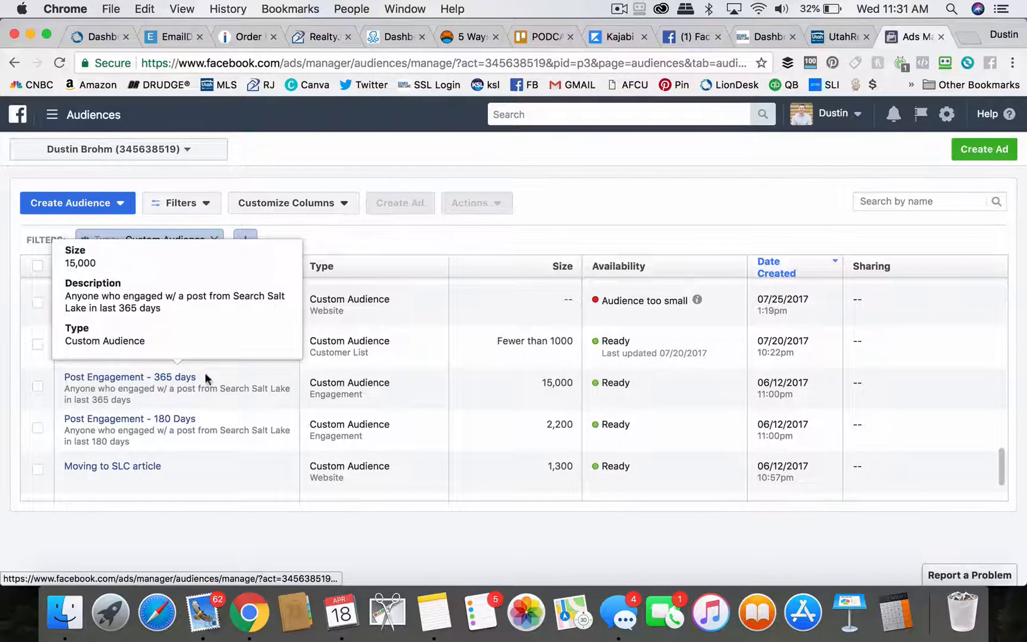
{"action": "scroll", "coordinate": [204, 372], "scroll_direction": "up", "scroll_amount": 3}
{"action": "mouse_move", "coordinate": [117, 404]}
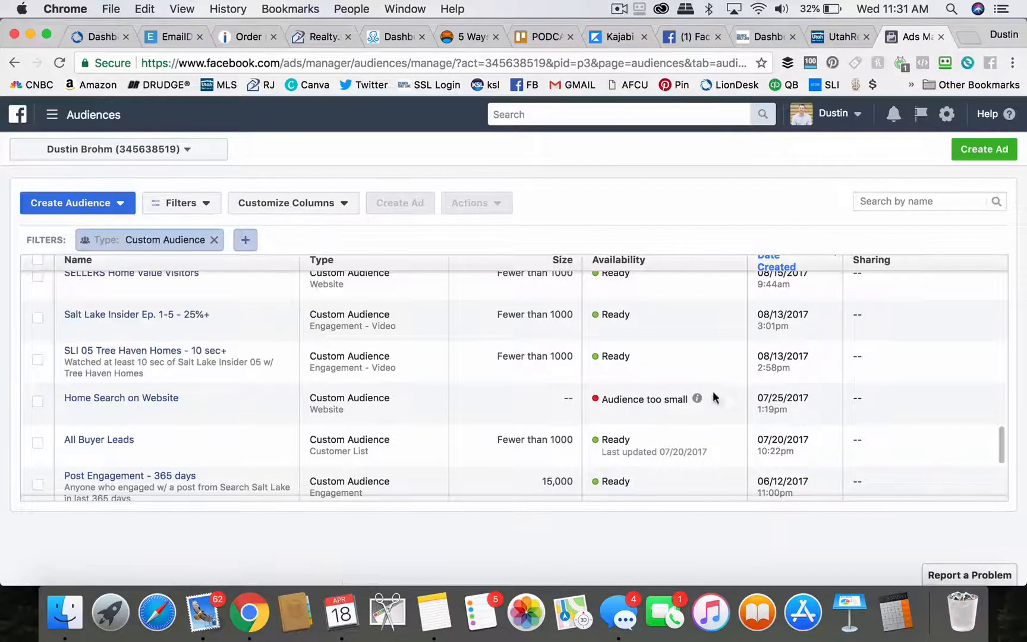
{"action": "mouse_move", "coordinate": [699, 396]}
{"action": "scroll", "coordinate": [172, 394], "scroll_direction": "up", "scroll_amount": 3}
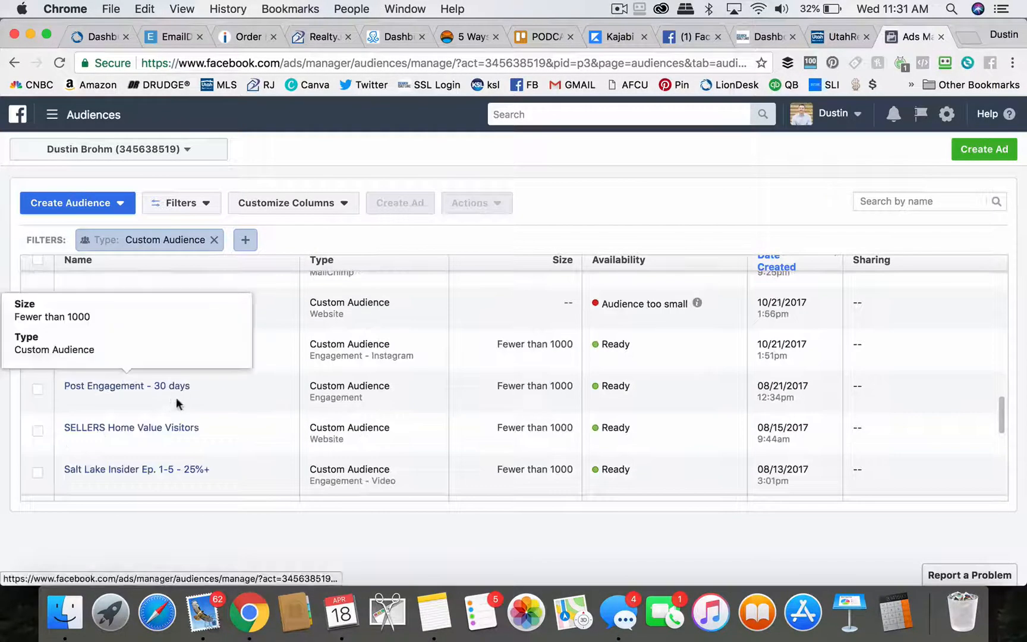
{"action": "scroll", "coordinate": [176, 397], "scroll_direction": "down", "scroll_amount": 10}
{"action": "scroll", "coordinate": [188, 326], "scroll_direction": "up", "scroll_amount": 5}
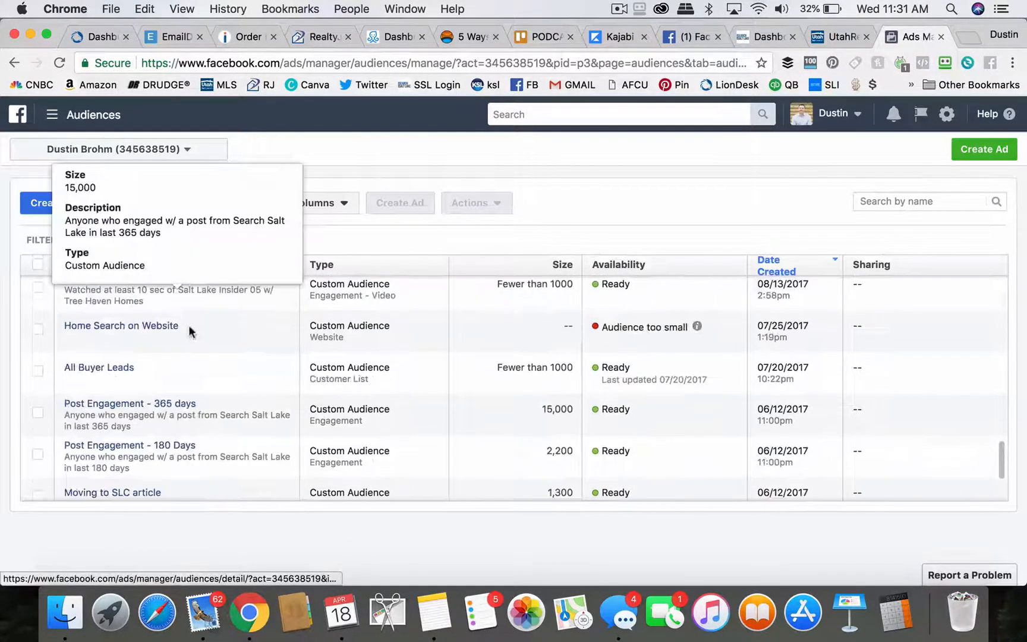
{"action": "scroll", "coordinate": [199, 348], "scroll_direction": "up", "scroll_amount": 2}
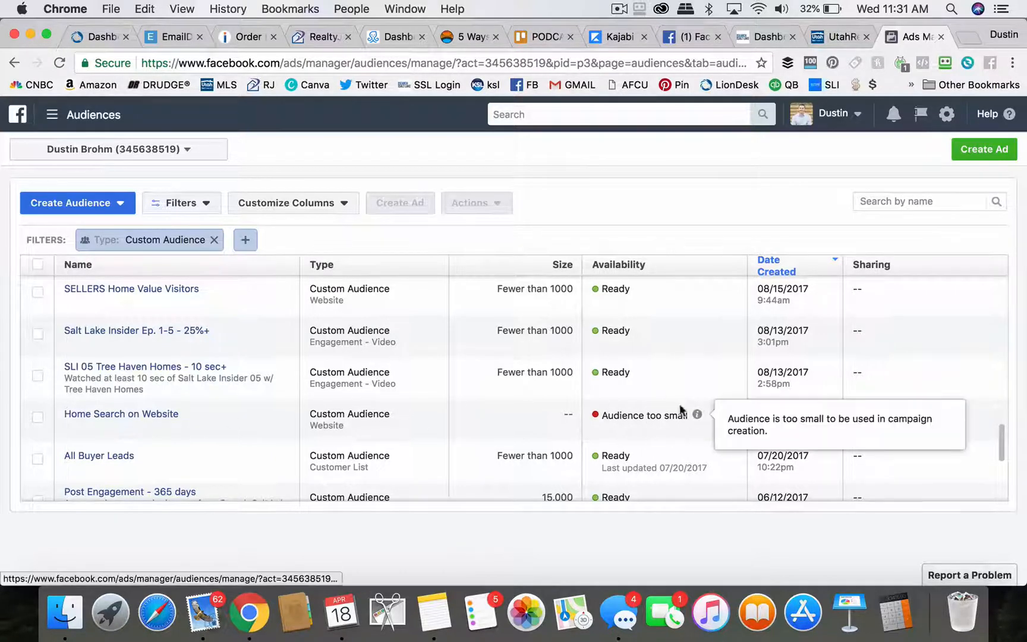
{"action": "mouse_move", "coordinate": [173, 423]}
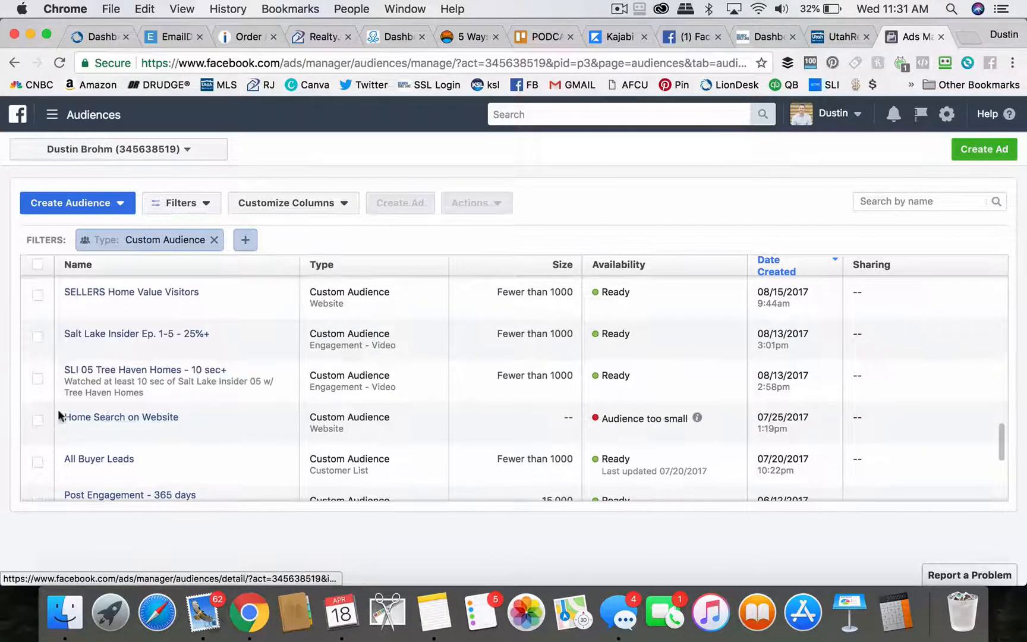
- Look over the SELLERS Home Value Visitors audience and the neighbouring custom audiences in the list
{"action": "scroll", "coordinate": [178, 425], "scroll_direction": "up", "scroll_amount": 3}
{"action": "scroll", "coordinate": [241, 419], "scroll_direction": "up", "scroll_amount": 5}
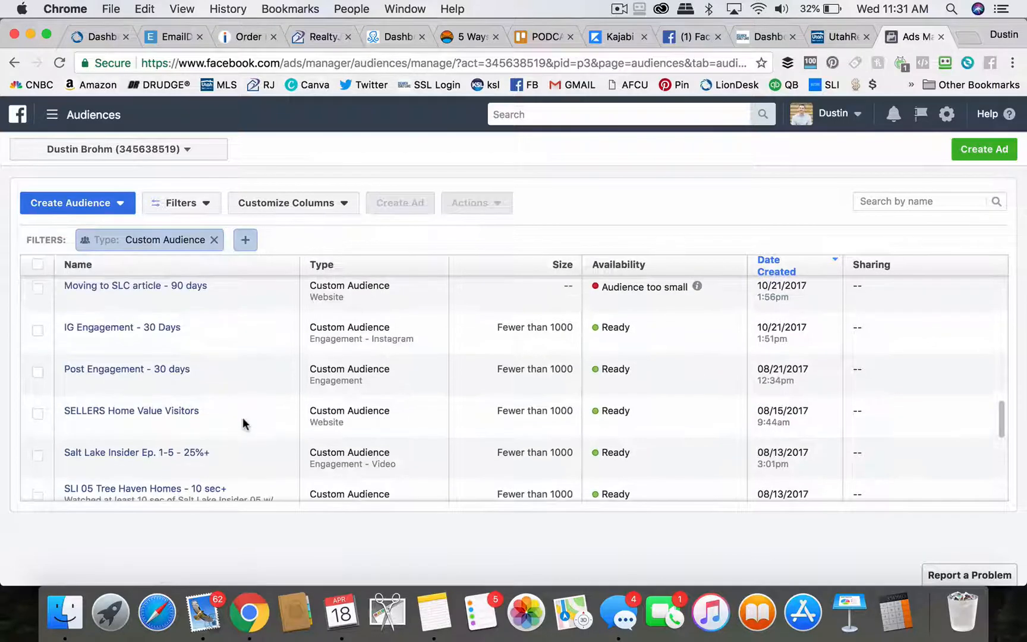
{"action": "scroll", "coordinate": [243, 415], "scroll_direction": "down", "scroll_amount": 4}
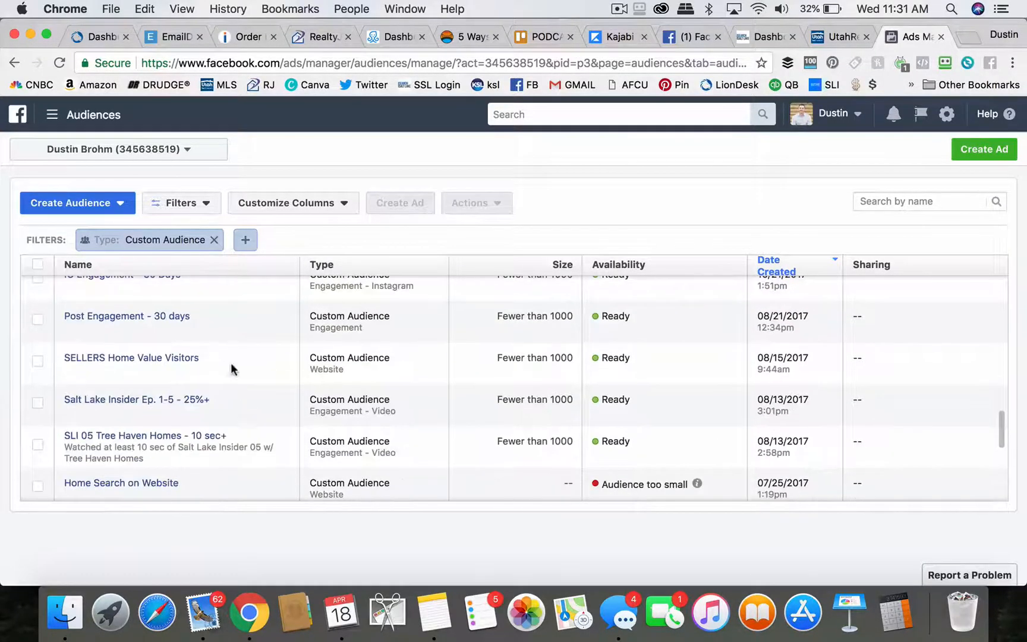
{"action": "mouse_move", "coordinate": [183, 363]}
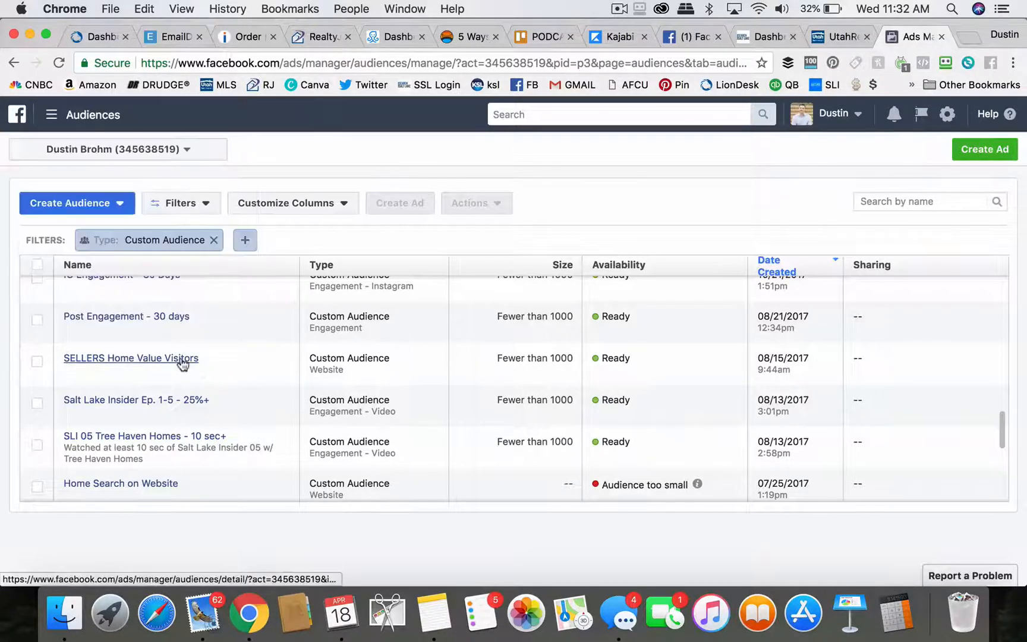
{"action": "mouse_move", "coordinate": [120, 368]}
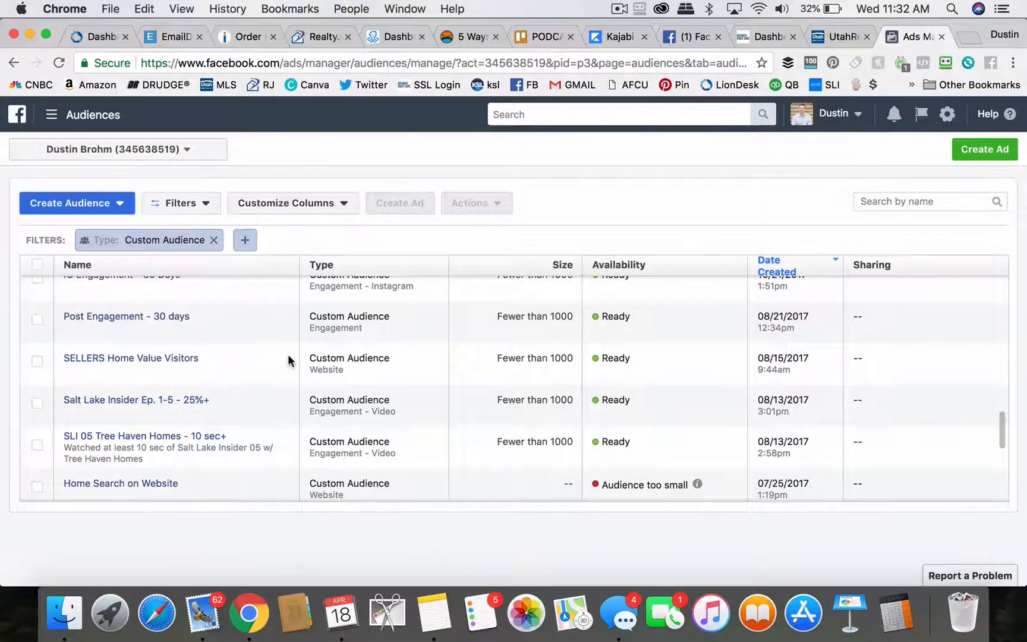
{"action": "scroll", "coordinate": [291, 357], "scroll_direction": "up", "scroll_amount": 5}
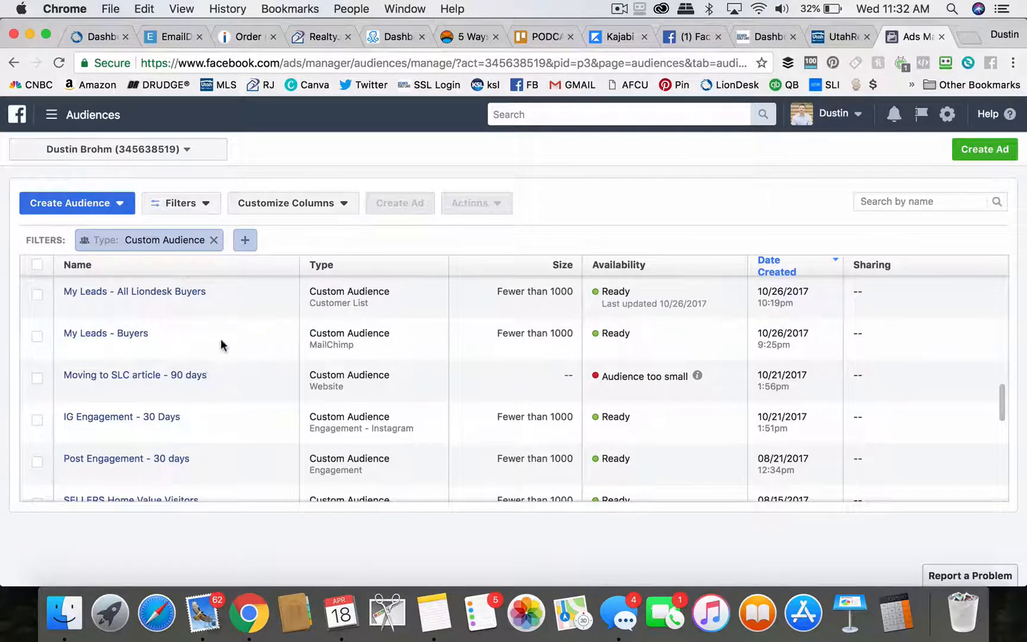
- Start creating a new custom audience based on Website Traffic
{"action": "left_click", "coordinate": [120, 204]}
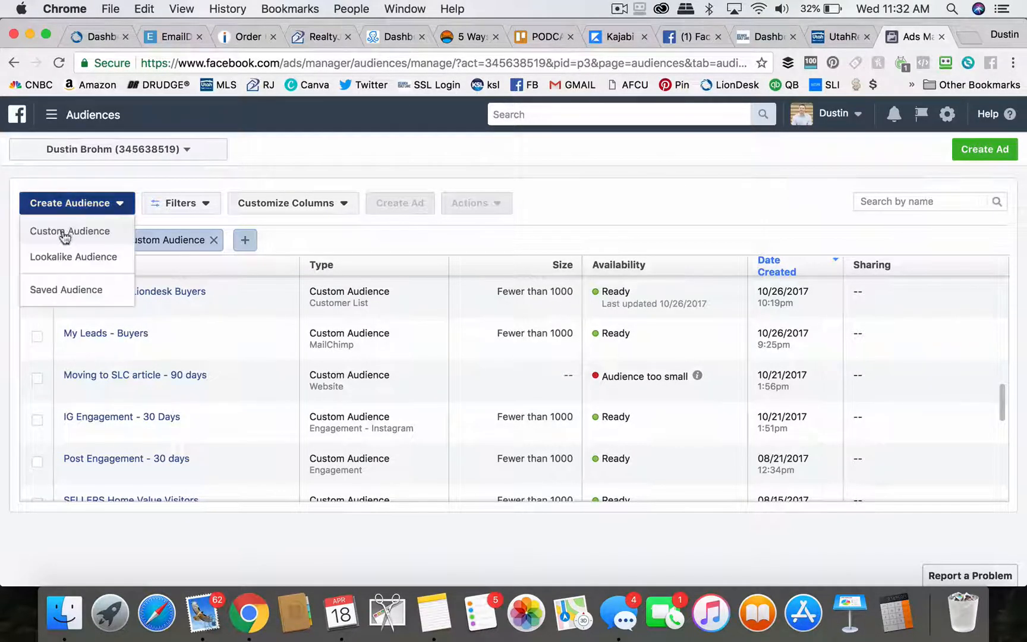
{"action": "left_click", "coordinate": [66, 234]}
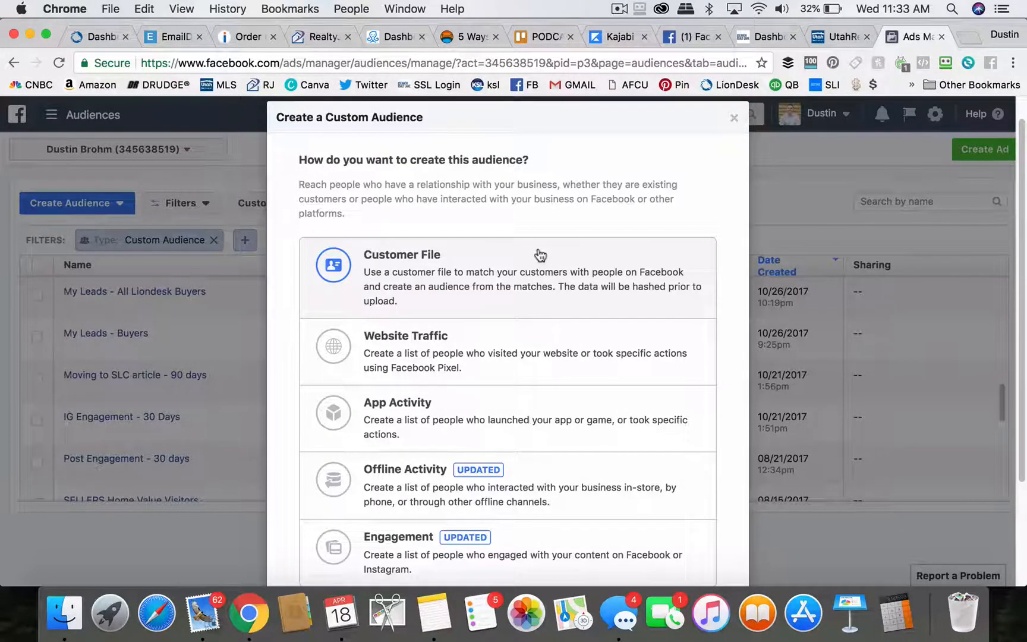
{"action": "scroll", "coordinate": [539, 255], "scroll_direction": "down", "scroll_amount": 2}
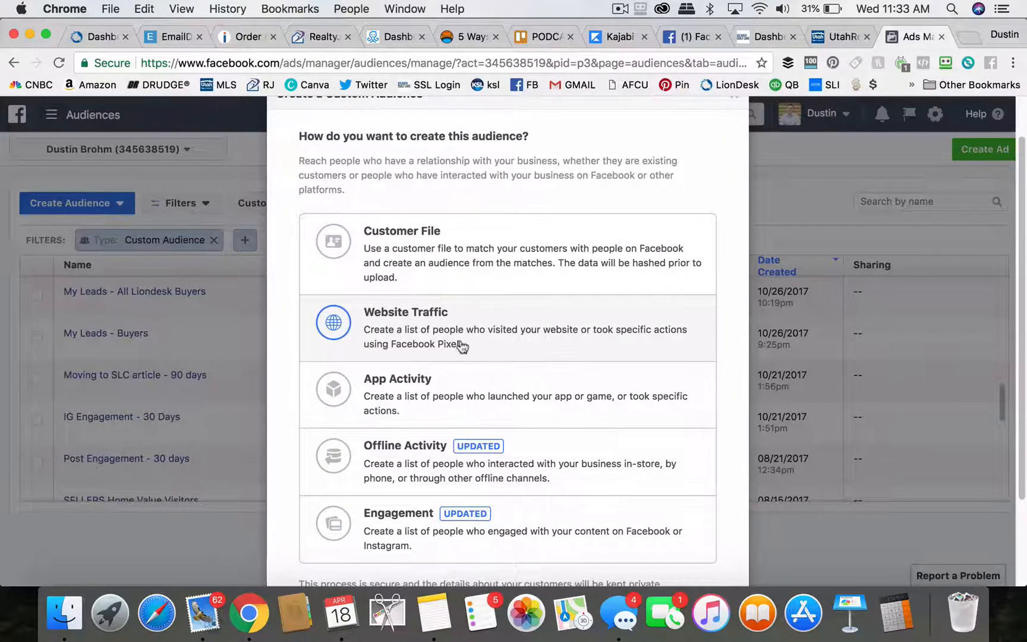
{"action": "left_click", "coordinate": [378, 316]}
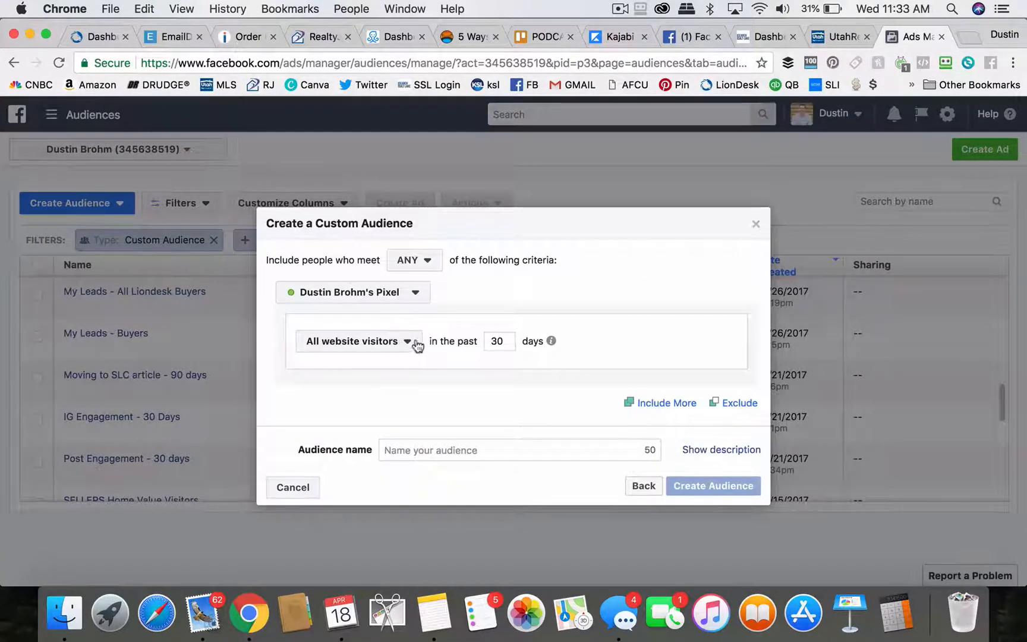
- Define the audience as people who visited specific web pages whose URL contains searchsaltlake.com
{"action": "left_click", "coordinate": [407, 347]}
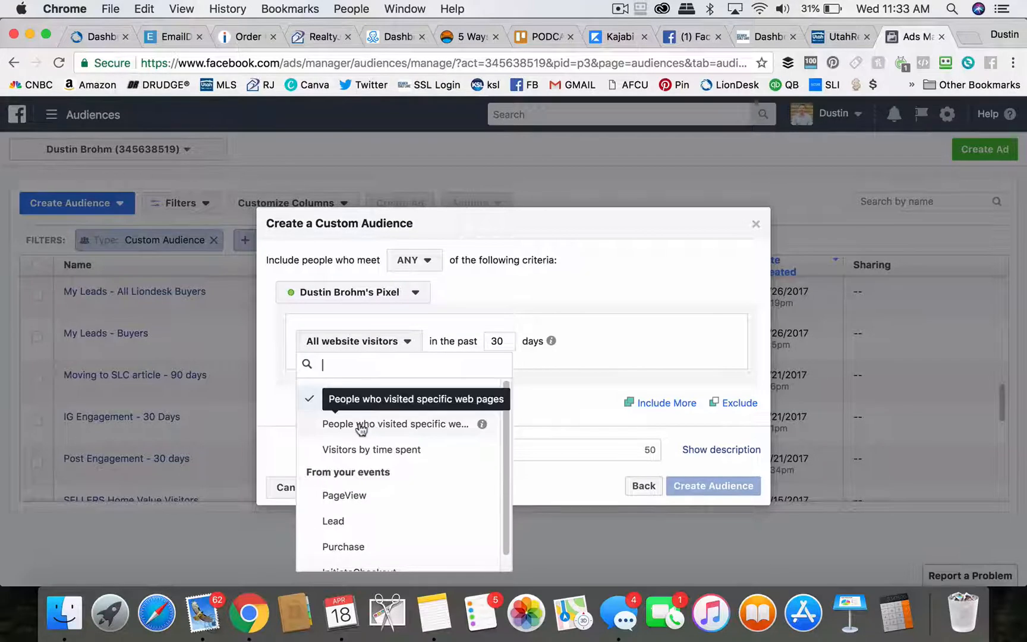
{"action": "left_click", "coordinate": [360, 424]}
{"action": "left_click", "coordinate": [427, 395]}
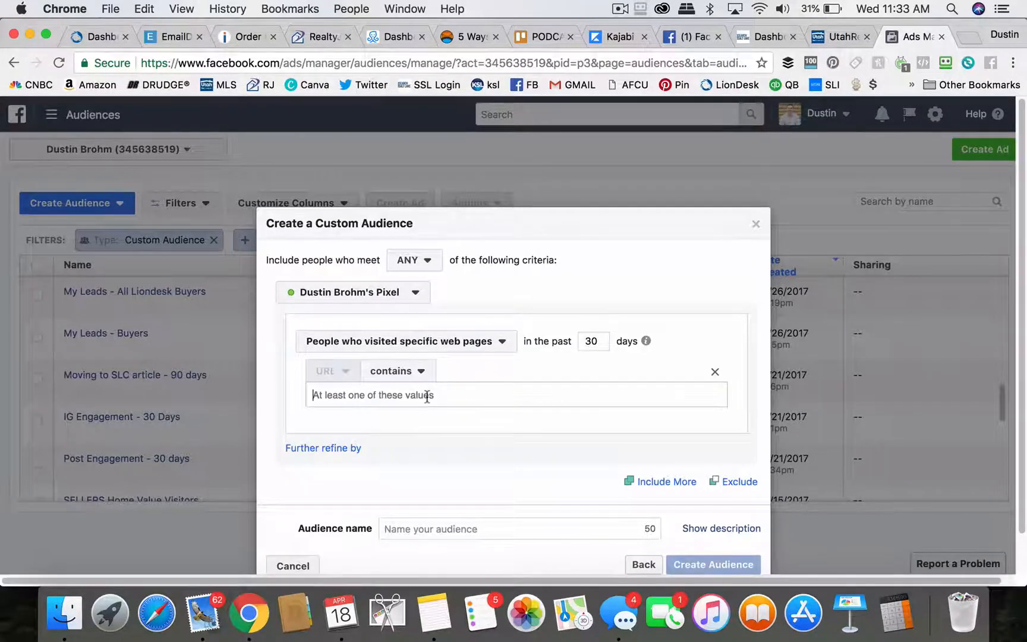
{"action": "type", "text": "search"}
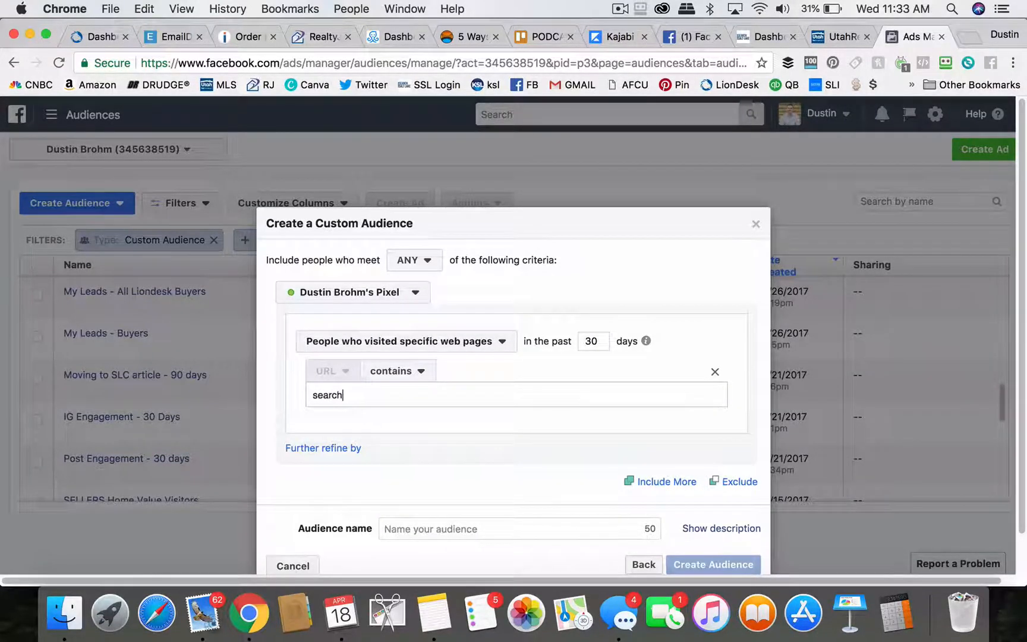
{"action": "type", "text": "saltlake.com"}
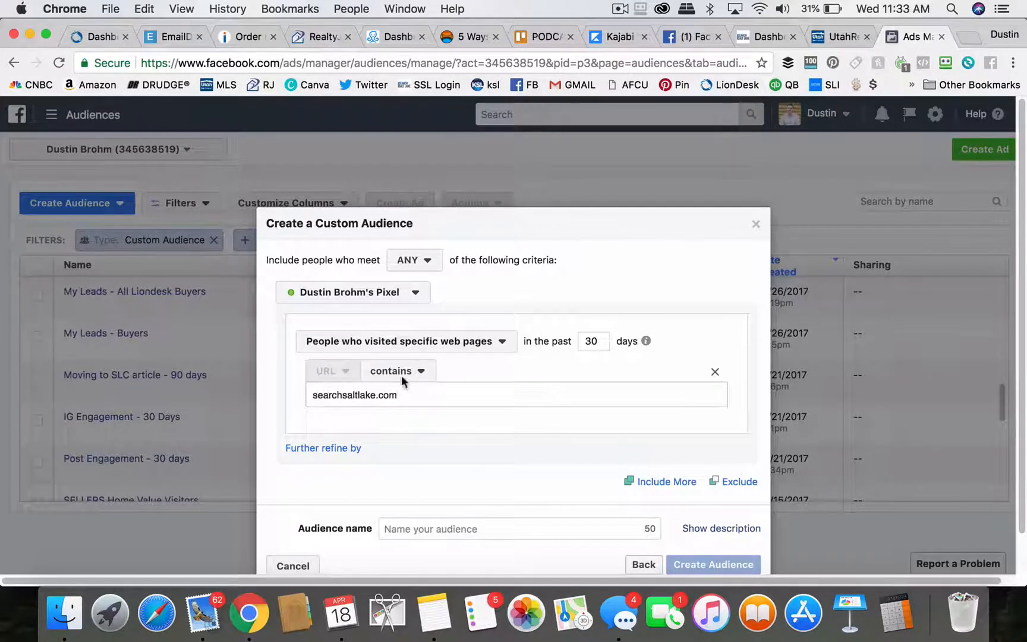
{"action": "left_click_drag", "start_coordinate": [401, 397], "coordinate": [304, 398]}
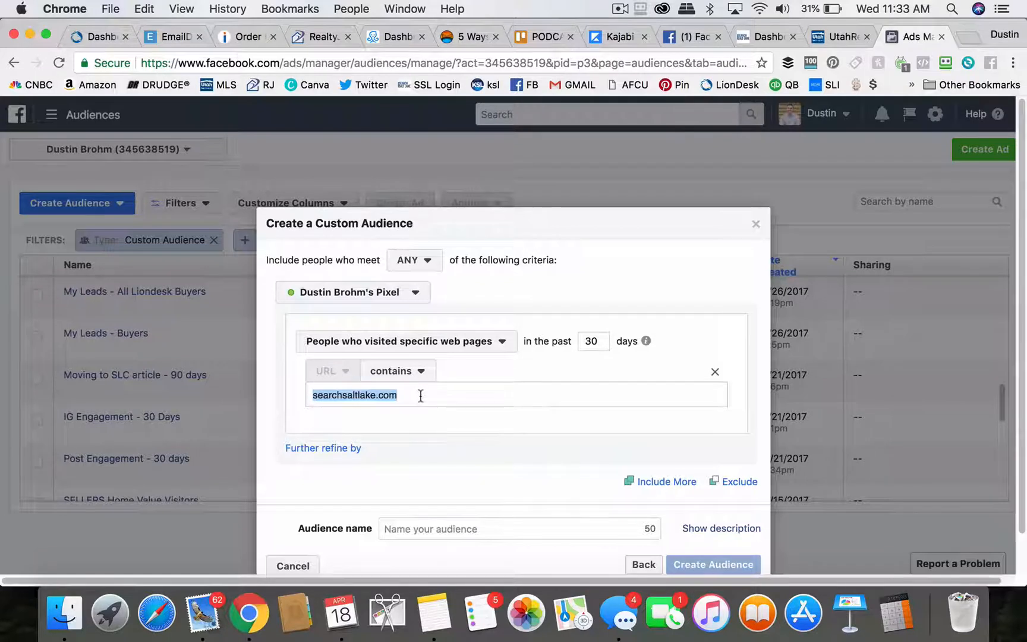
{"action": "key", "text": "Return"}
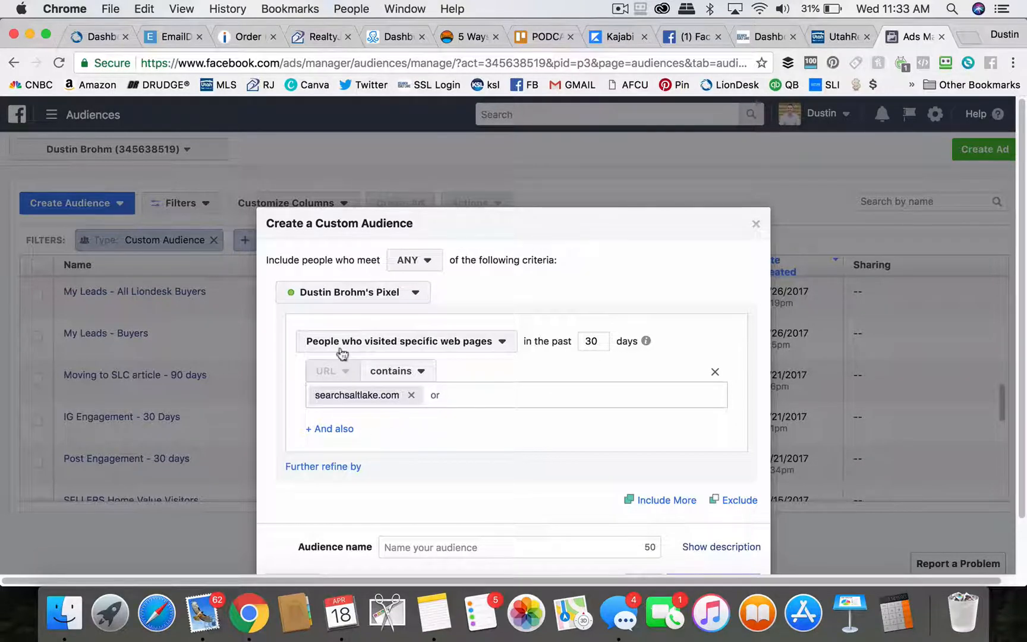
{"action": "scroll", "coordinate": [461, 433], "scroll_direction": "down", "scroll_amount": 2}
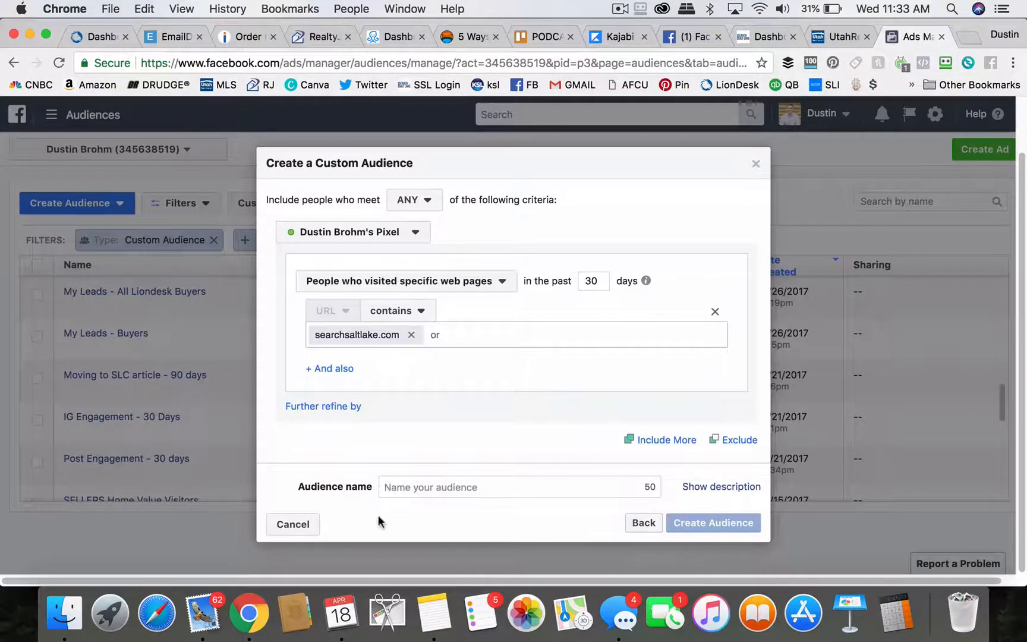
- Return to the custom audience source options and look over the choices from Customer File to Engagement
{"action": "left_click", "coordinate": [639, 523]}
{"action": "scroll", "coordinate": [357, 354], "scroll_direction": "down", "scroll_amount": 3}
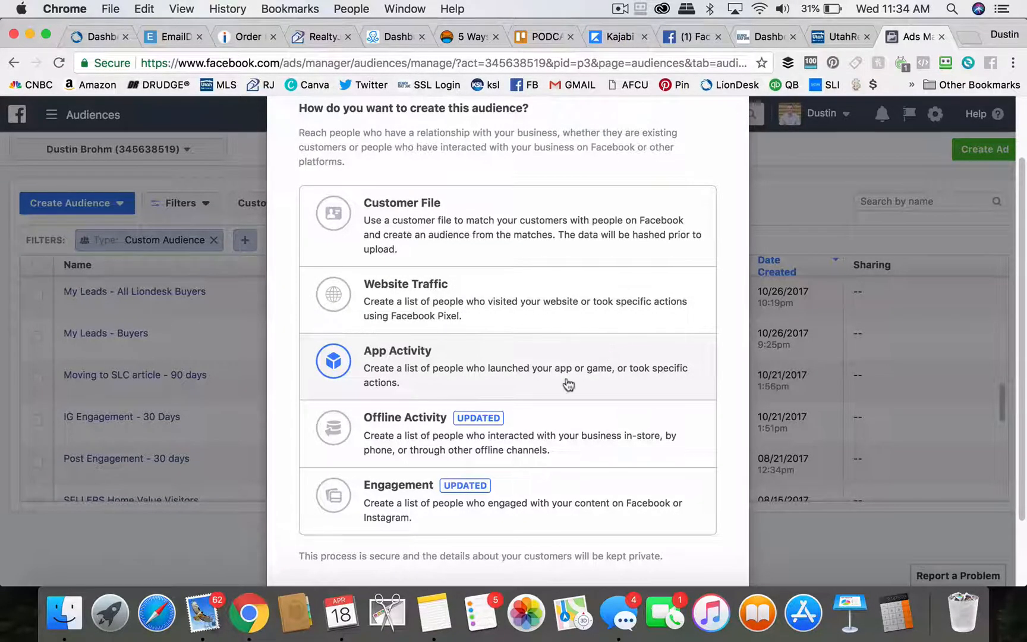
{"action": "scroll", "coordinate": [387, 408], "scroll_direction": "down", "scroll_amount": 1}
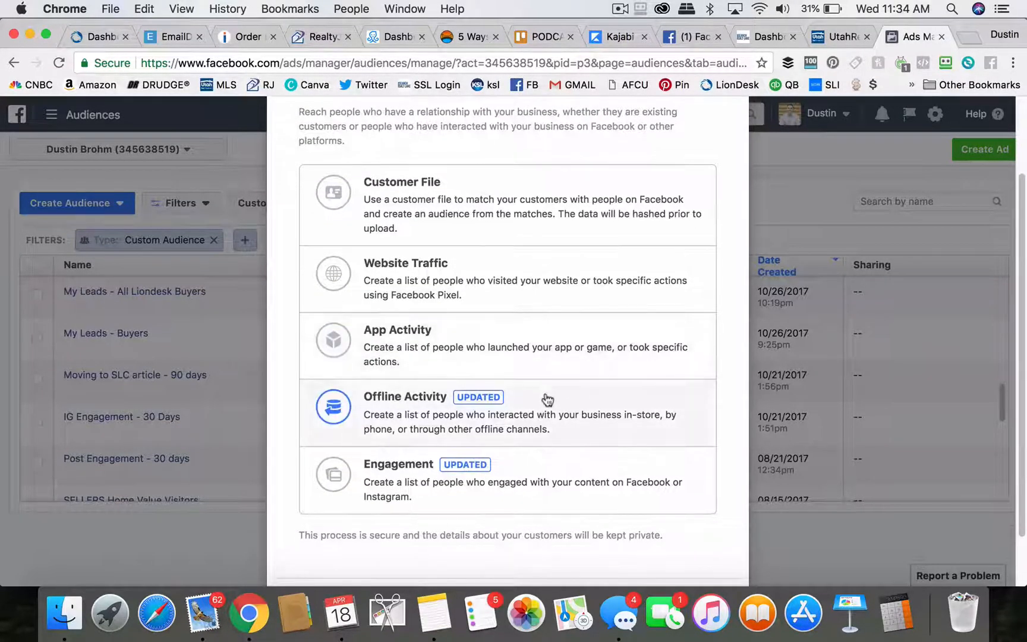
{"action": "scroll", "coordinate": [651, 394], "scroll_direction": "down", "scroll_amount": 1}
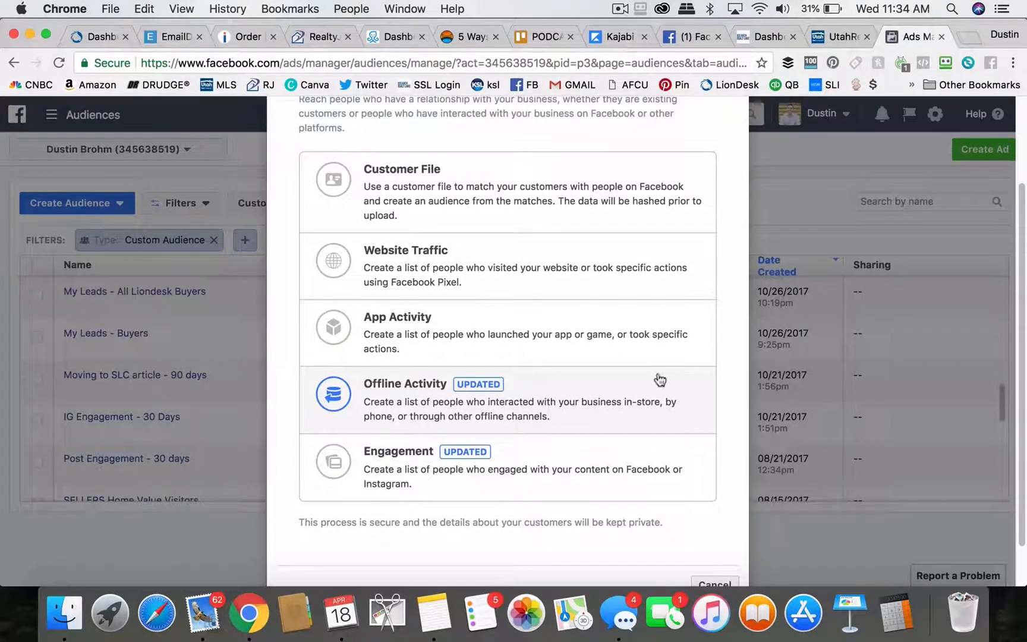
{"action": "scroll", "coordinate": [648, 383], "scroll_direction": "down", "scroll_amount": 1}
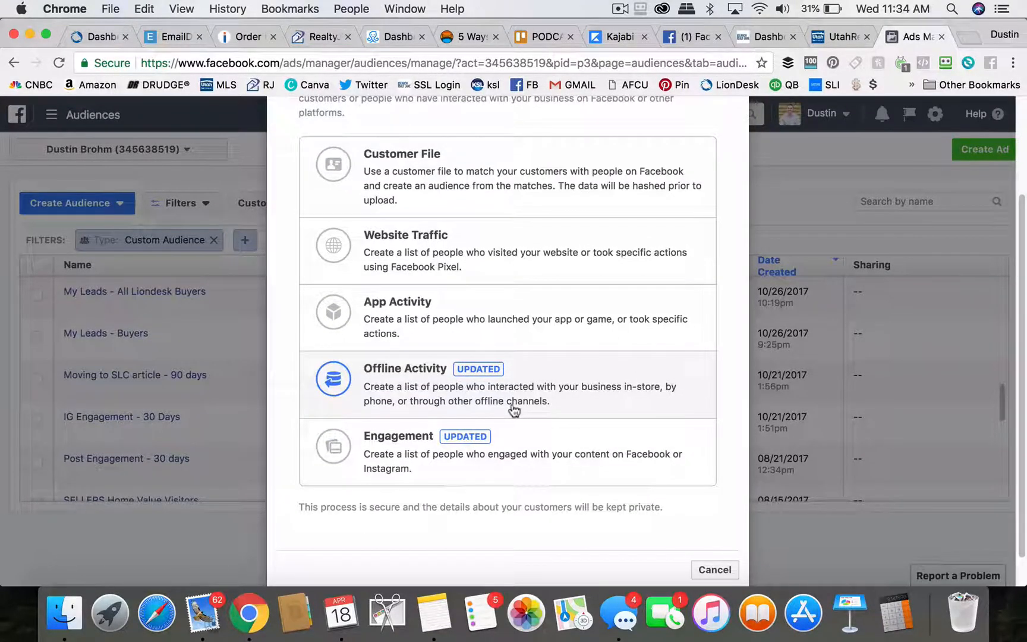
- Review the engagement audience sources, from Video and Lead form to Instagram business profile and Event, and cancel the audience creation
{"action": "left_click", "coordinate": [397, 448]}
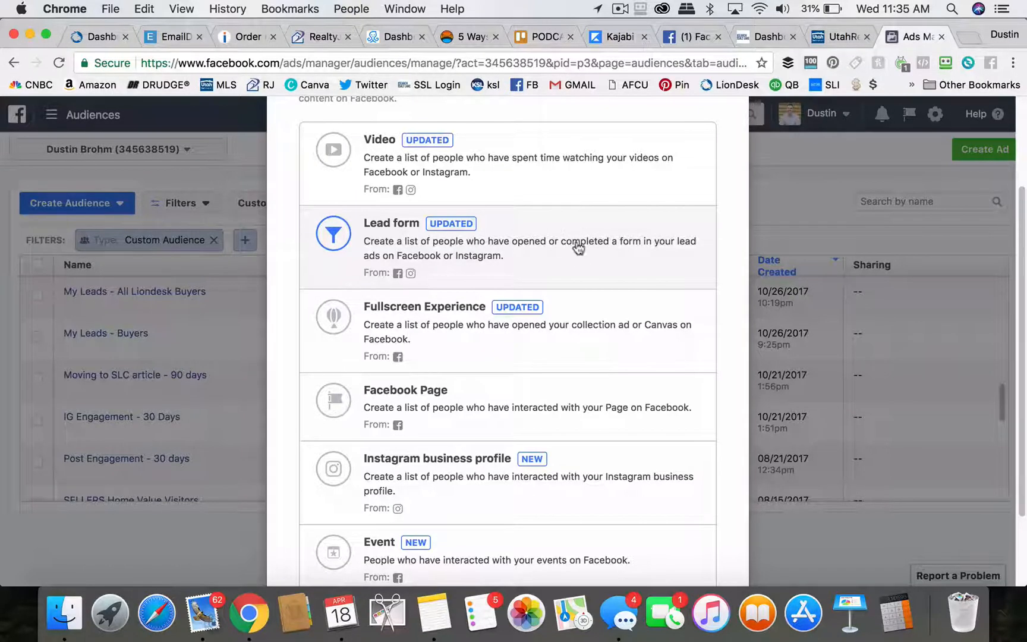
{"action": "scroll", "coordinate": [590, 239], "scroll_direction": "down", "scroll_amount": 1}
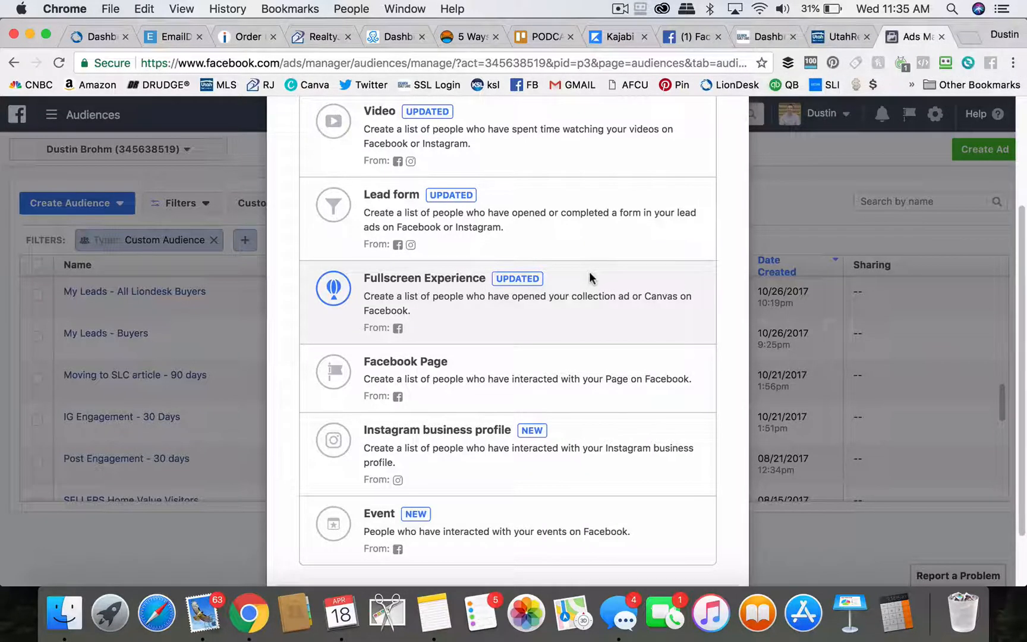
{"action": "scroll", "coordinate": [464, 309], "scroll_direction": "down", "scroll_amount": 2}
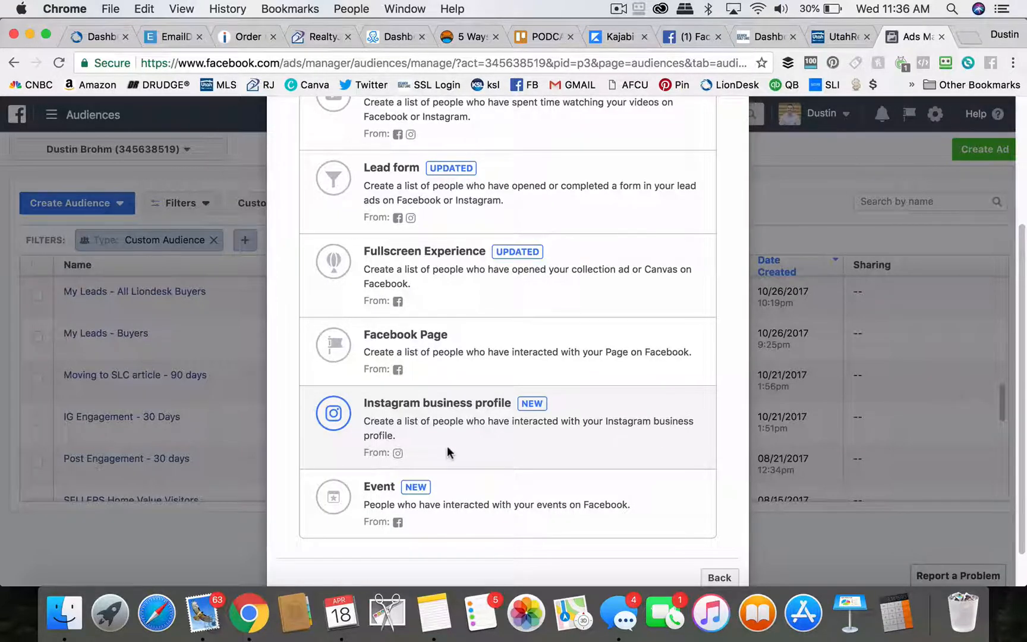
{"action": "scroll", "coordinate": [447, 452], "scroll_direction": "down", "scroll_amount": 2}
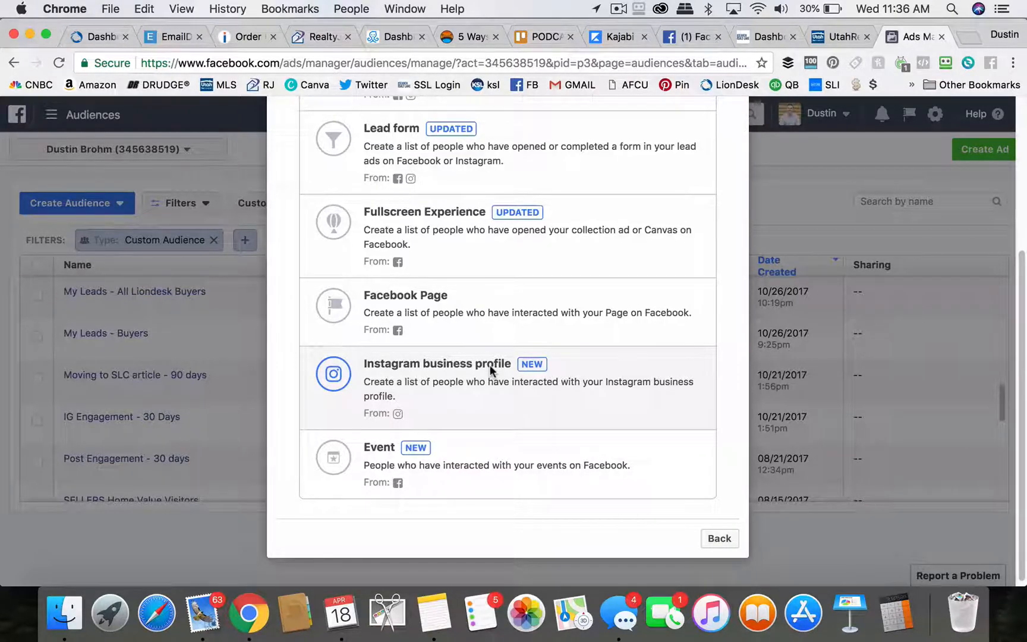
{"action": "scroll", "coordinate": [450, 397], "scroll_direction": "down", "scroll_amount": 1}
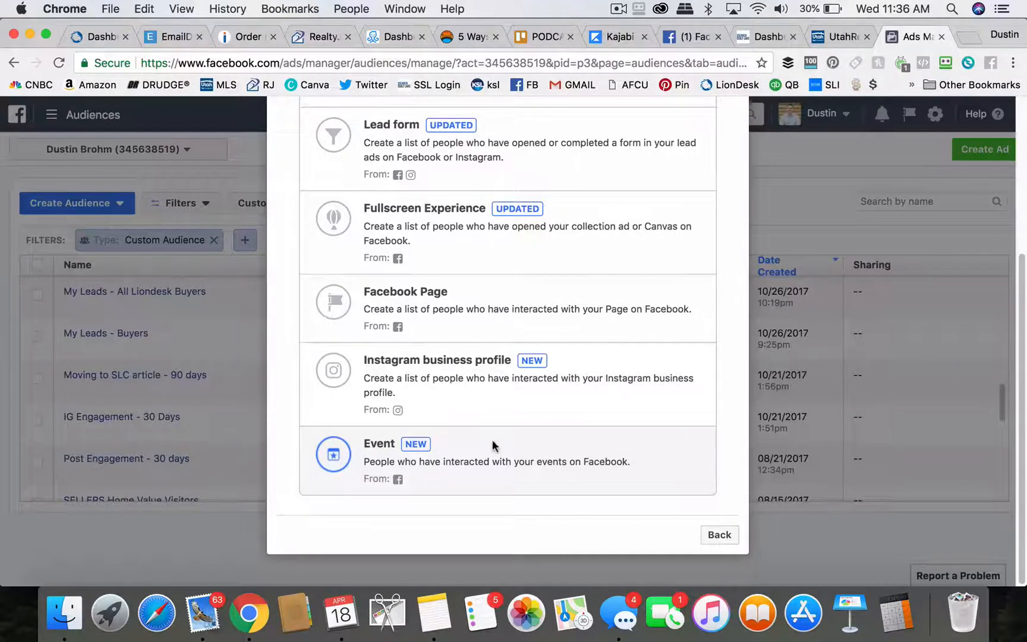
{"action": "scroll", "coordinate": [493, 439], "scroll_direction": "up", "scroll_amount": 5}
{"action": "scroll", "coordinate": [555, 359], "scroll_direction": "down", "scroll_amount": 5}
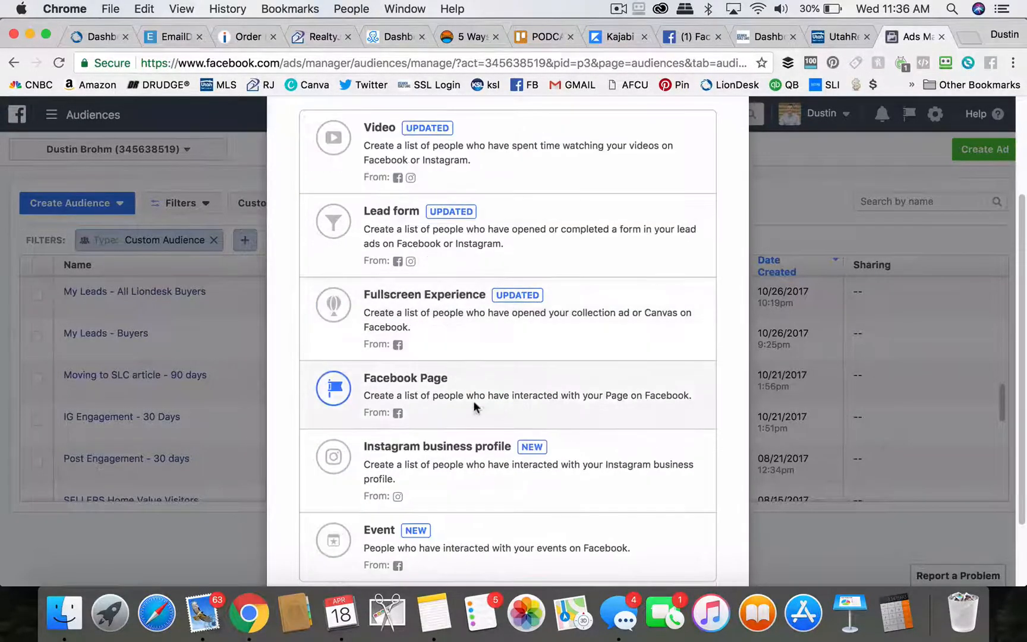
{"action": "left_click", "coordinate": [713, 533]}
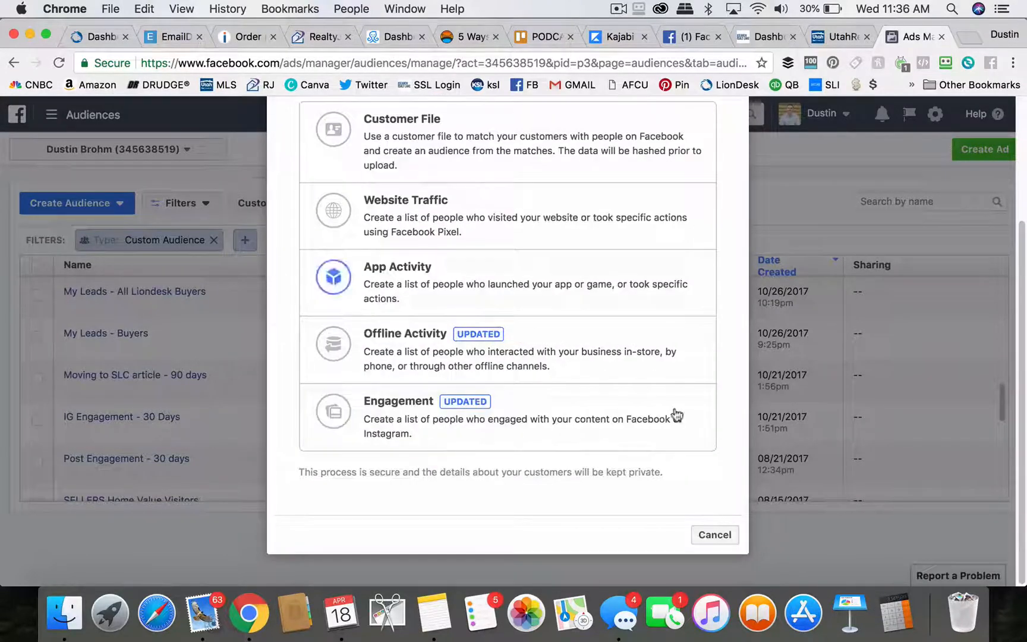
{"action": "left_click", "coordinate": [716, 535]}
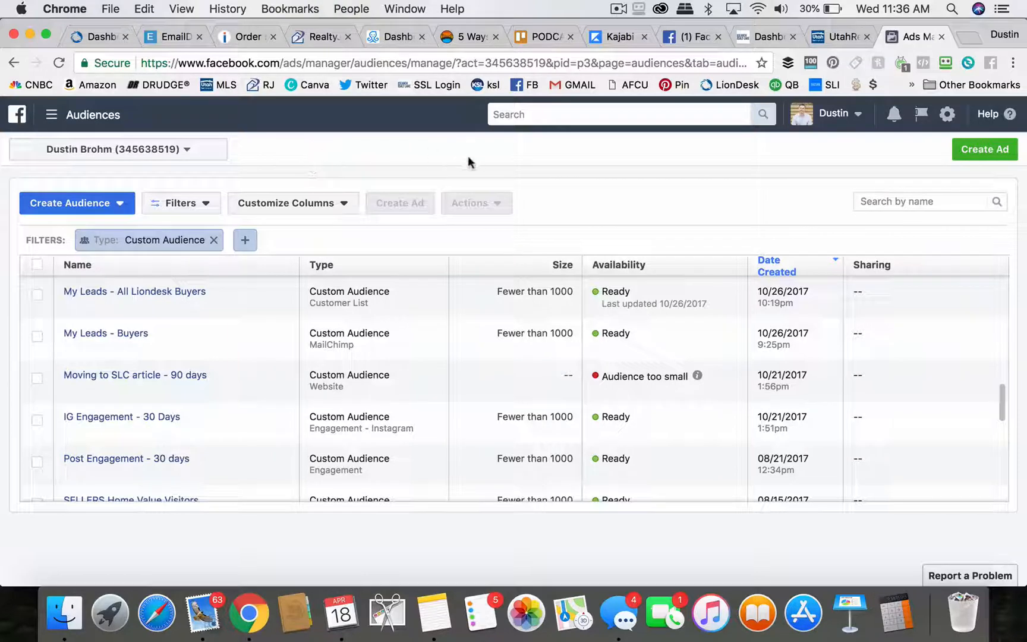
- Switch from Audiences to the Ads Manager campaigns and start creating a new campaign
{"action": "left_click", "coordinate": [51, 115]}
{"action": "left_click", "coordinate": [43, 199]}
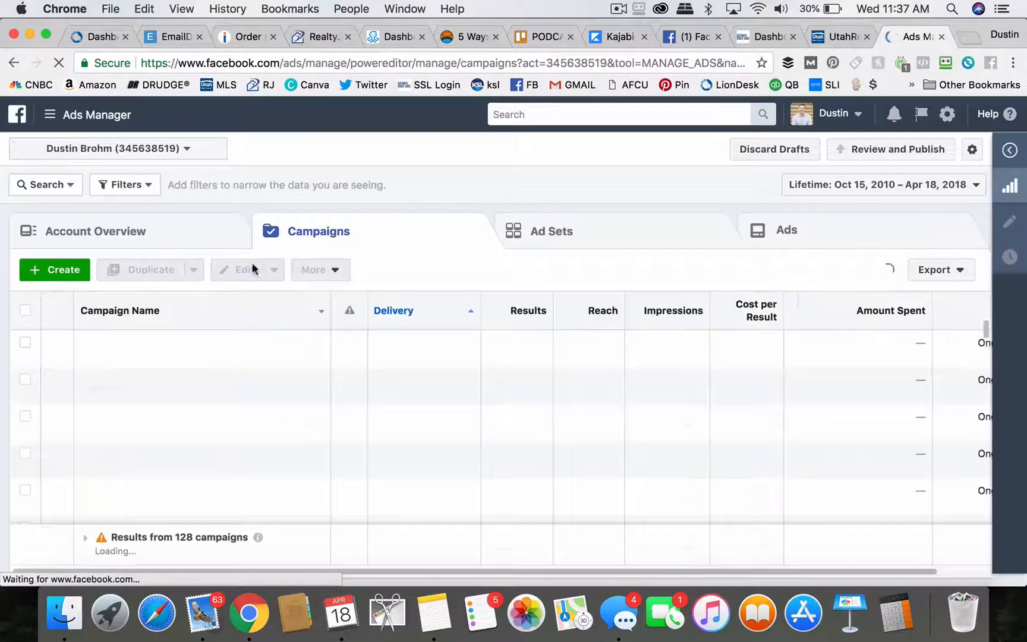
{"action": "left_click", "coordinate": [42, 269]}
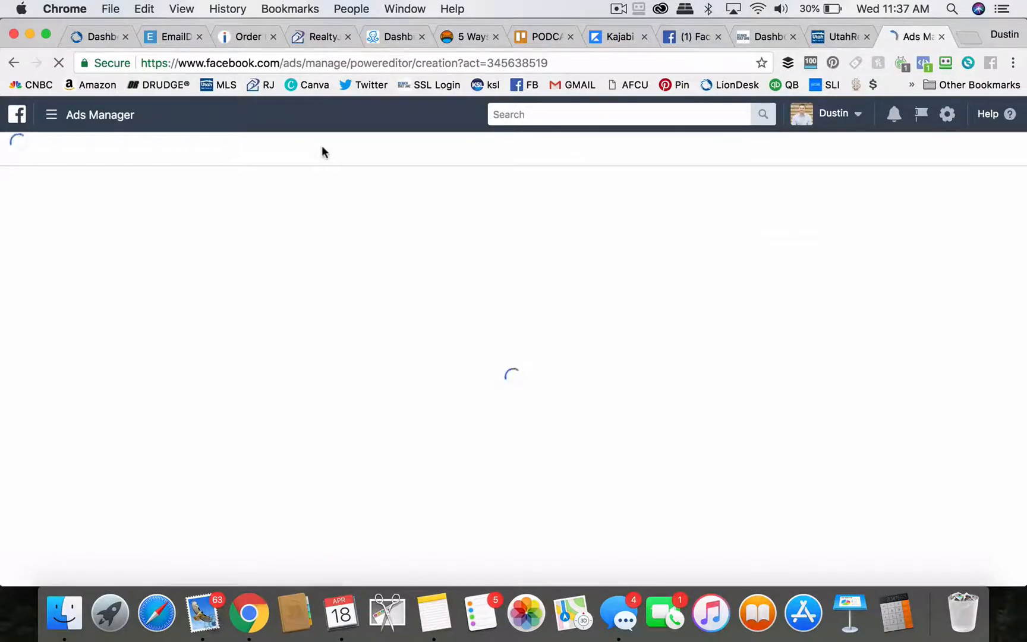
- Choose Lead generation as the campaign's marketing objective and continue to the ad set settings
{"action": "scroll", "coordinate": [546, 274], "scroll_direction": "down", "scroll_amount": 2}
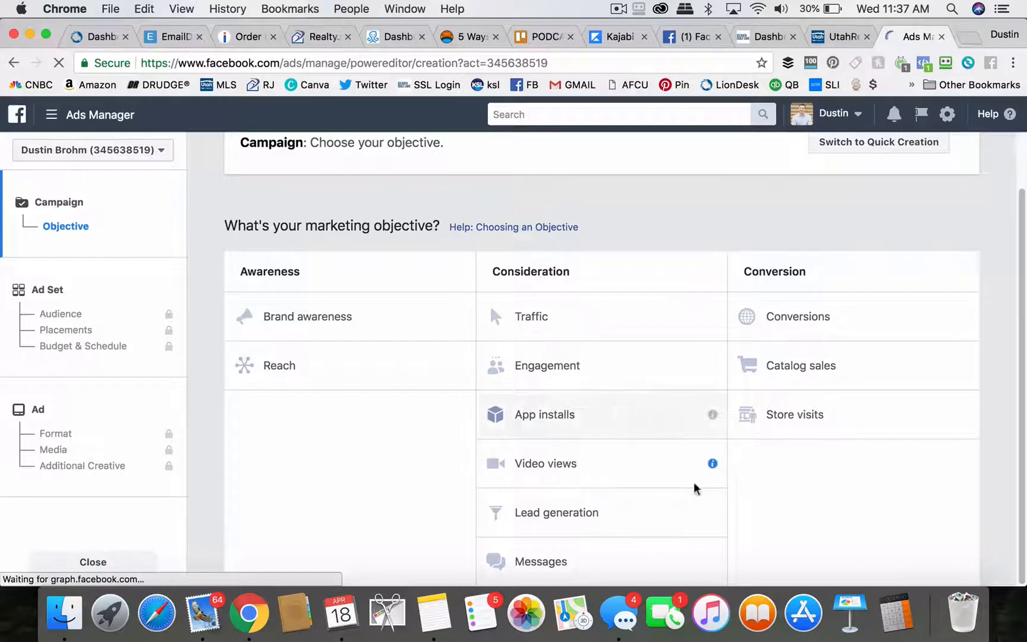
{"action": "left_click", "coordinate": [553, 516]}
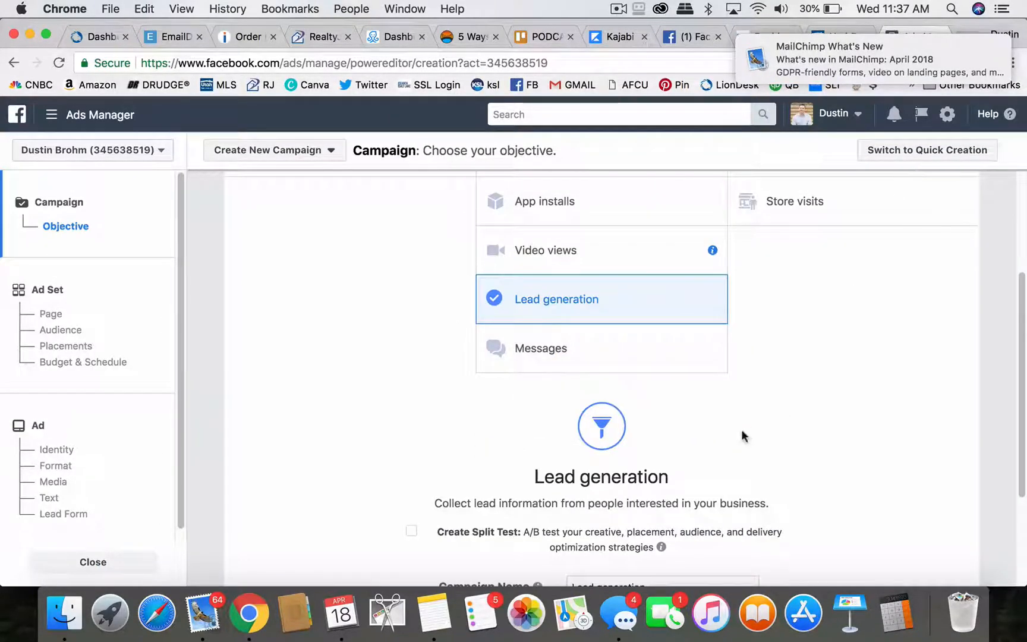
{"action": "scroll", "coordinate": [741, 434], "scroll_direction": "down", "scroll_amount": 3}
{"action": "left_click", "coordinate": [606, 462]}
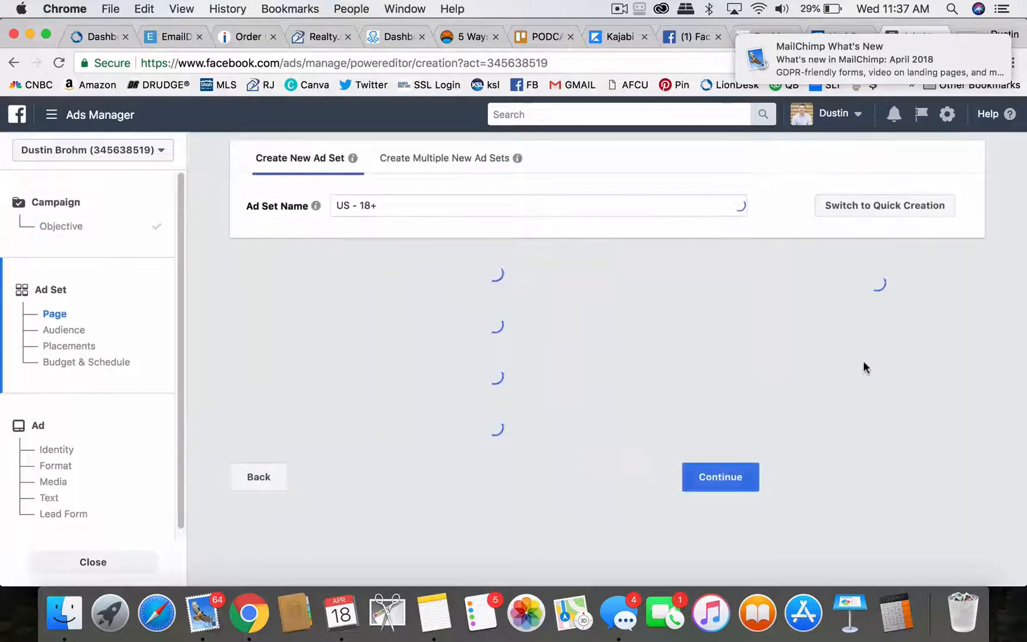
{"action": "left_click", "coordinate": [989, 48]}
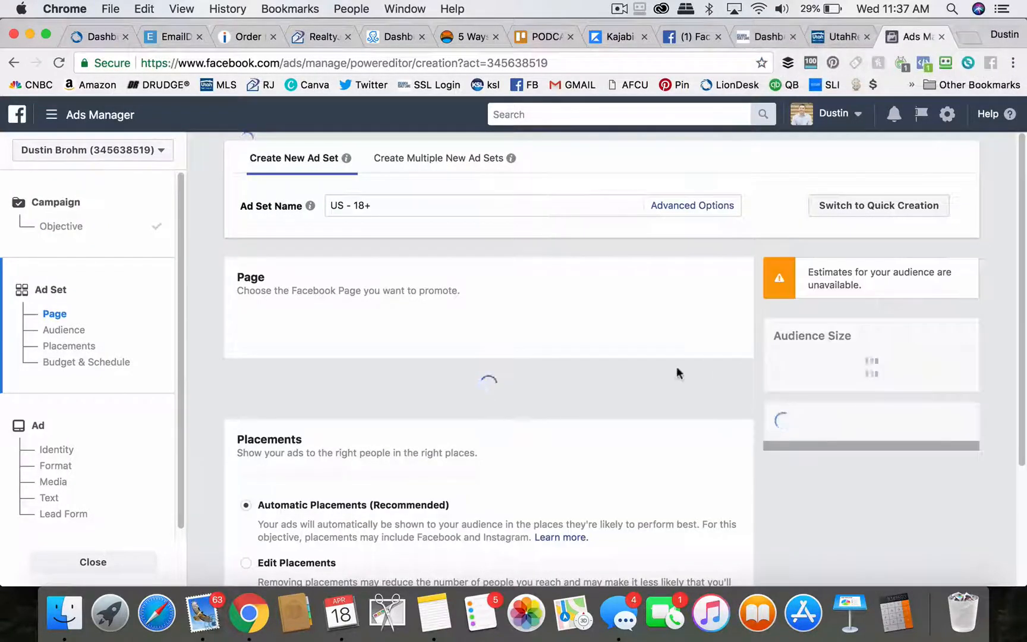
- Set the ad set's Facebook Page to Search Salt Lake
{"action": "scroll", "coordinate": [324, 367], "scroll_direction": "down", "scroll_amount": 1}
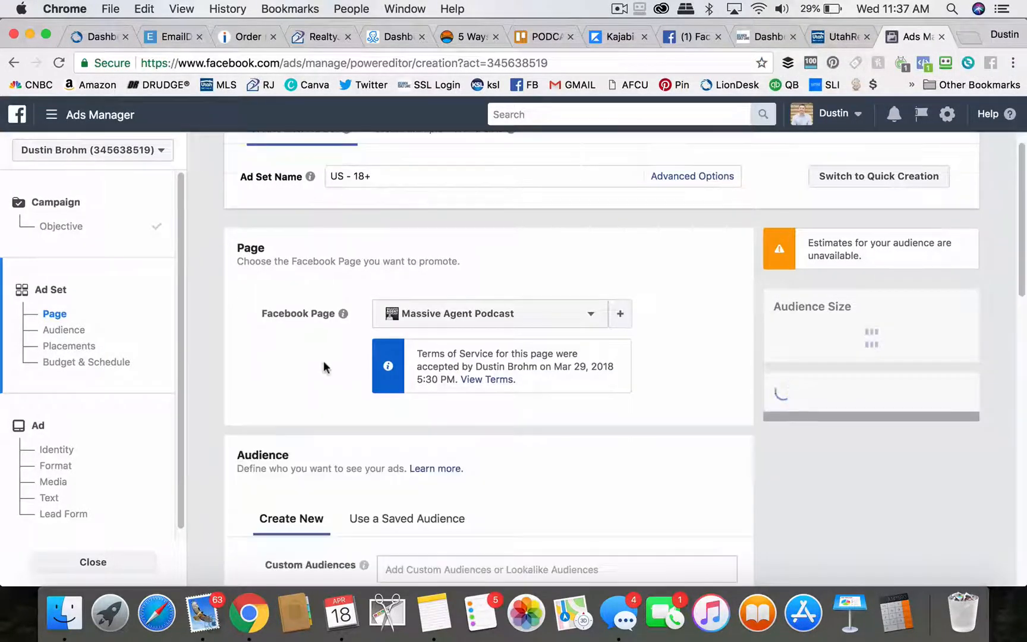
{"action": "left_click", "coordinate": [590, 315]}
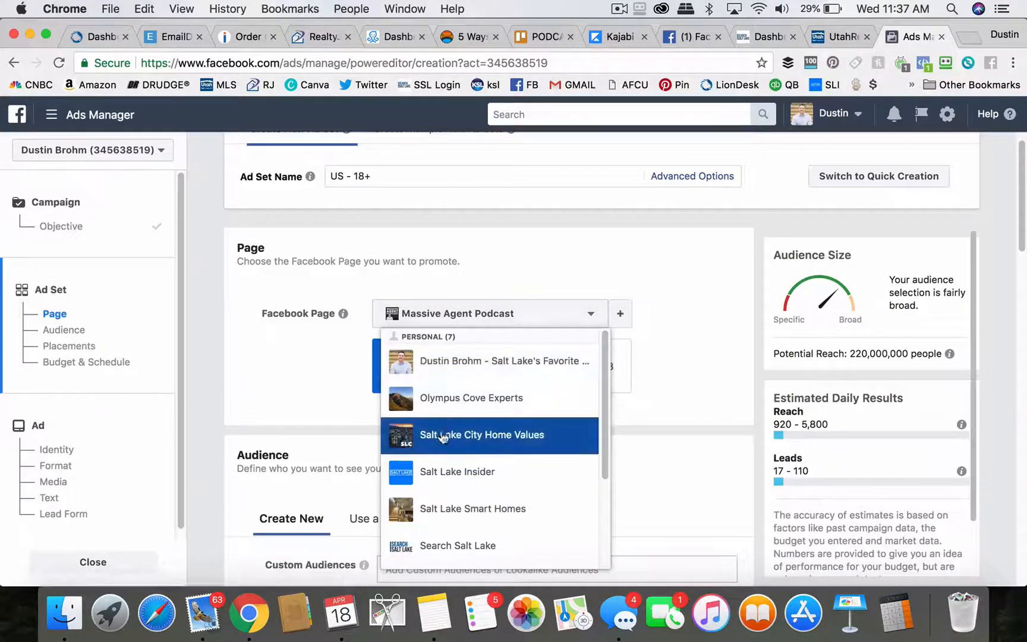
{"action": "left_click", "coordinate": [458, 544]}
- Examine the ad set's audience settings, from Custom Audiences through location, age and gender to Detailed Targeting
{"action": "scroll", "coordinate": [285, 340], "scroll_direction": "down", "scroll_amount": 4}
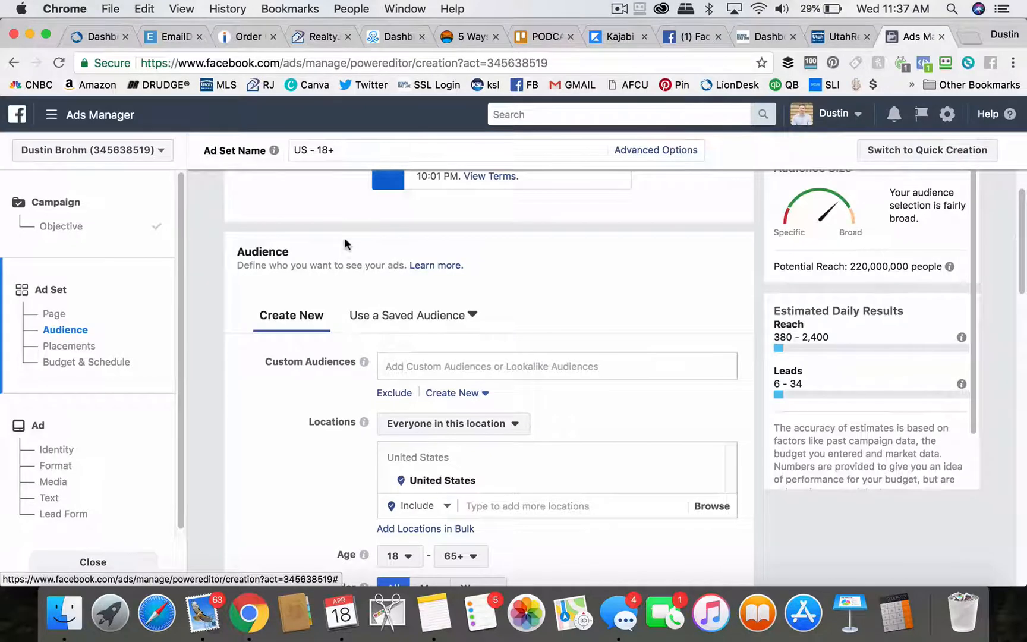
{"action": "scroll", "coordinate": [341, 240], "scroll_direction": "down", "scroll_amount": 2}
{"action": "scroll", "coordinate": [316, 275], "scroll_direction": "down", "scroll_amount": 1}
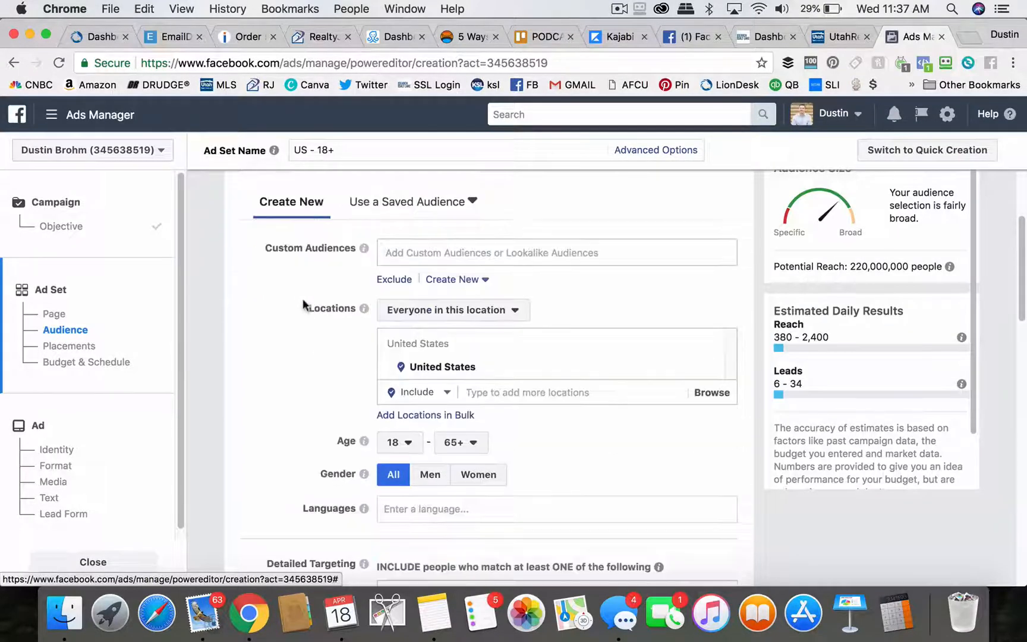
{"action": "left_click_drag", "start_coordinate": [262, 246], "coordinate": [359, 246]}
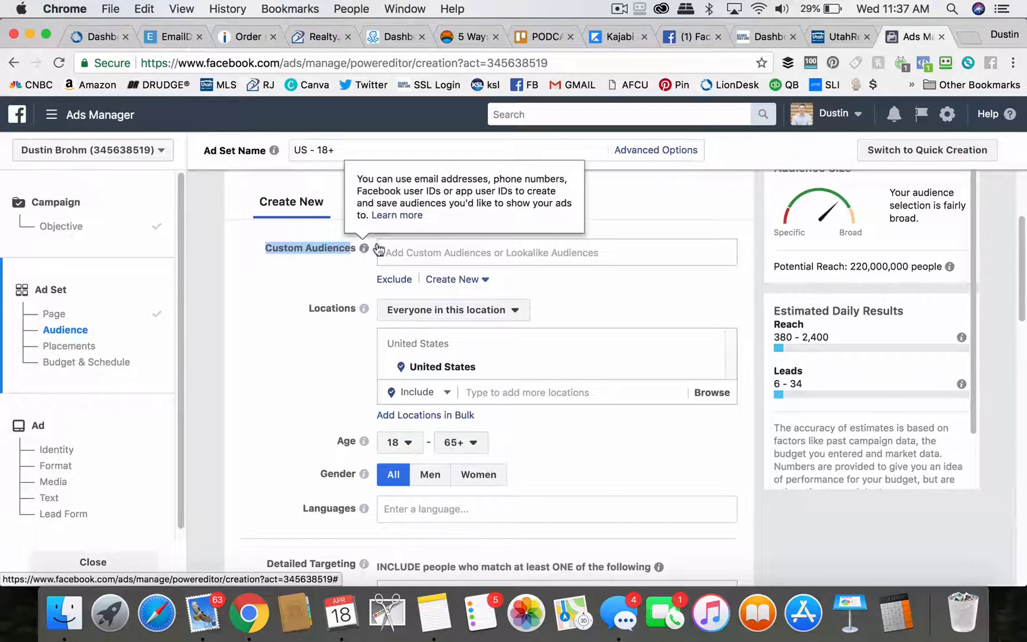
{"action": "left_click", "coordinate": [326, 252]}
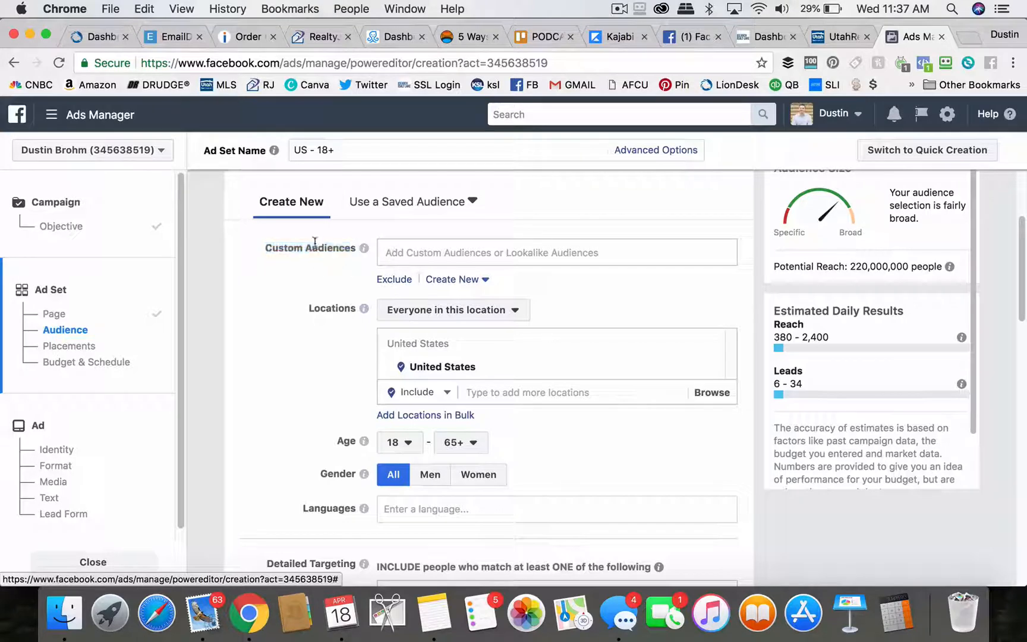
{"action": "scroll", "coordinate": [375, 388], "scroll_direction": "down", "scroll_amount": 1}
{"action": "scroll", "coordinate": [375, 388], "scroll_direction": "down", "scroll_amount": 3}
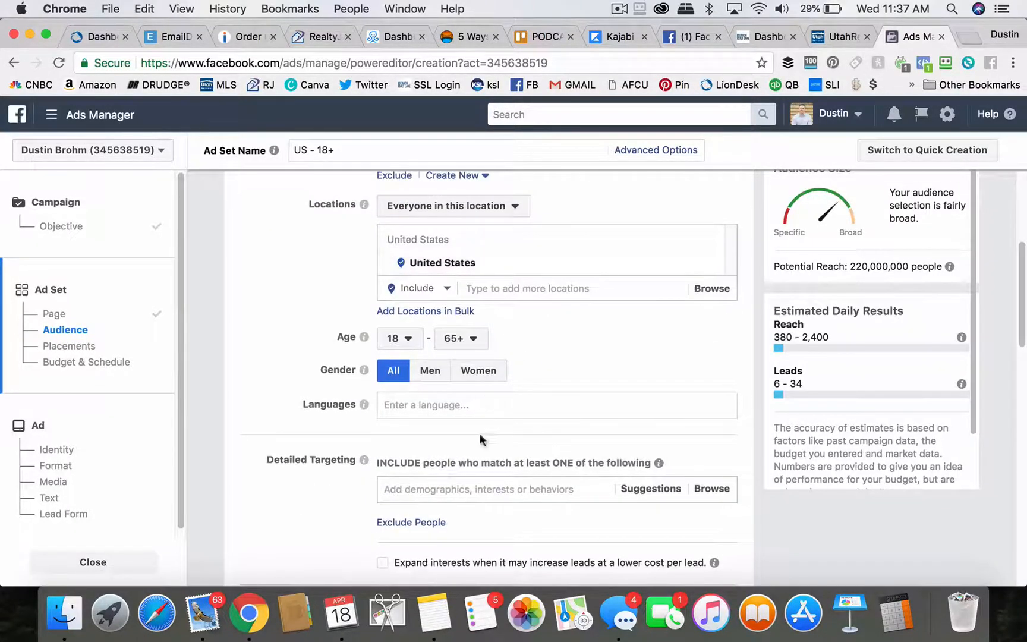
{"action": "mouse_move", "coordinate": [362, 457]}
- Add the custom audiences Search Salt Lake Visitors and Moving to SLC article, keeping only Moving to SLC article in the ad set
{"action": "scroll", "coordinate": [489, 442], "scroll_direction": "up", "scroll_amount": 3}
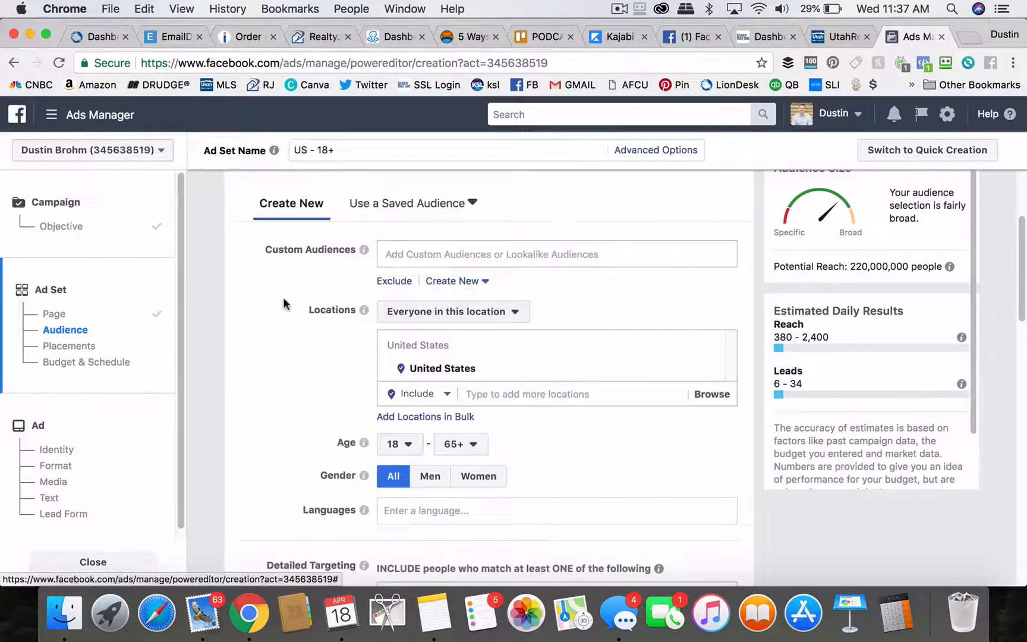
{"action": "left_click", "coordinate": [469, 251]}
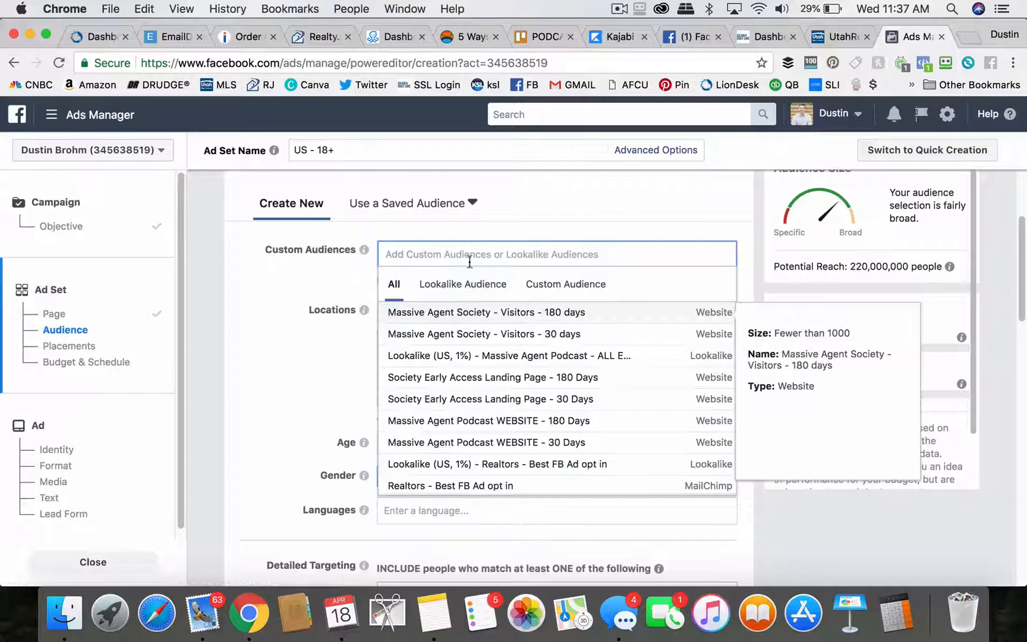
{"action": "left_click", "coordinate": [564, 285]}
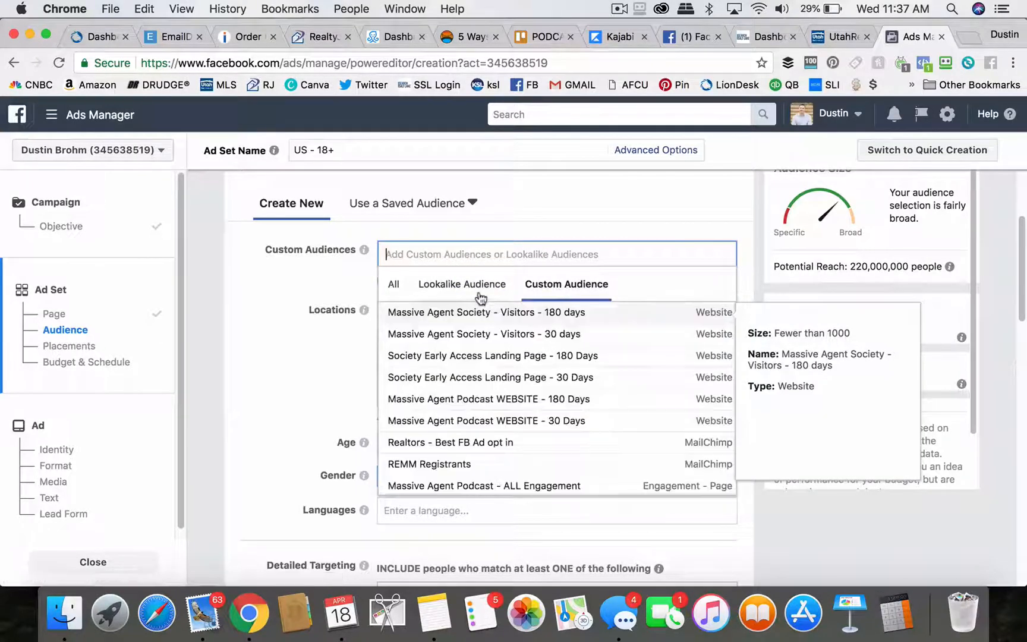
{"action": "scroll", "coordinate": [486, 416], "scroll_direction": "down", "scroll_amount": 10}
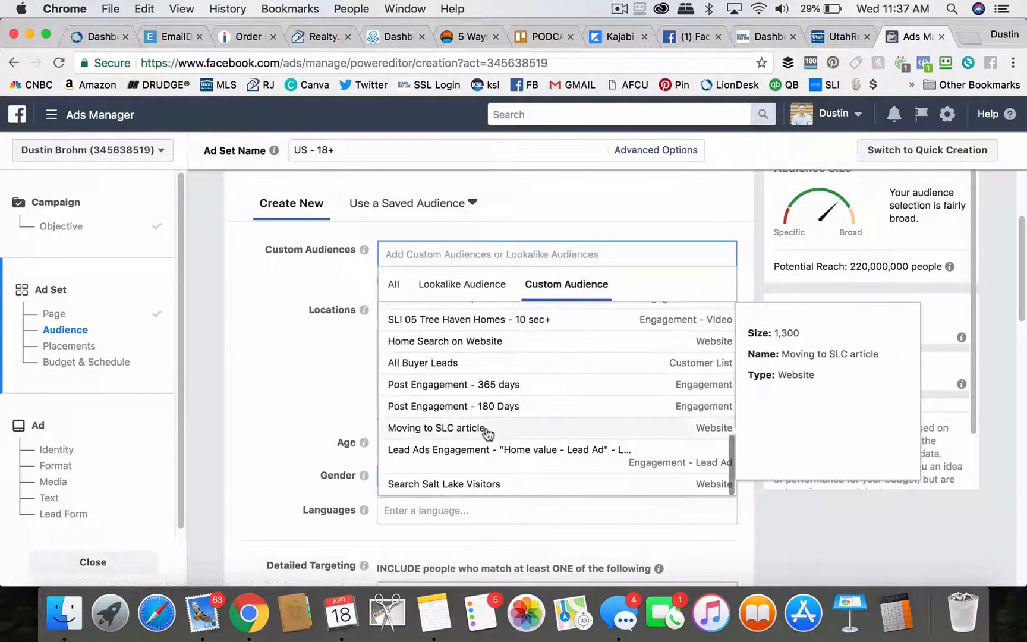
{"action": "left_click", "coordinate": [449, 485]}
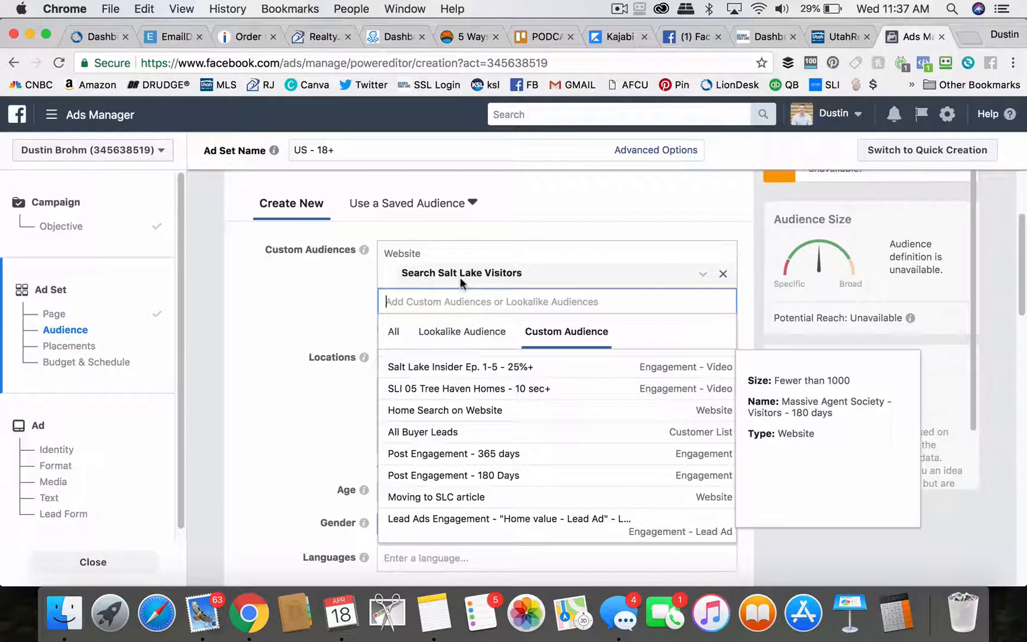
{"action": "left_click", "coordinate": [453, 498]}
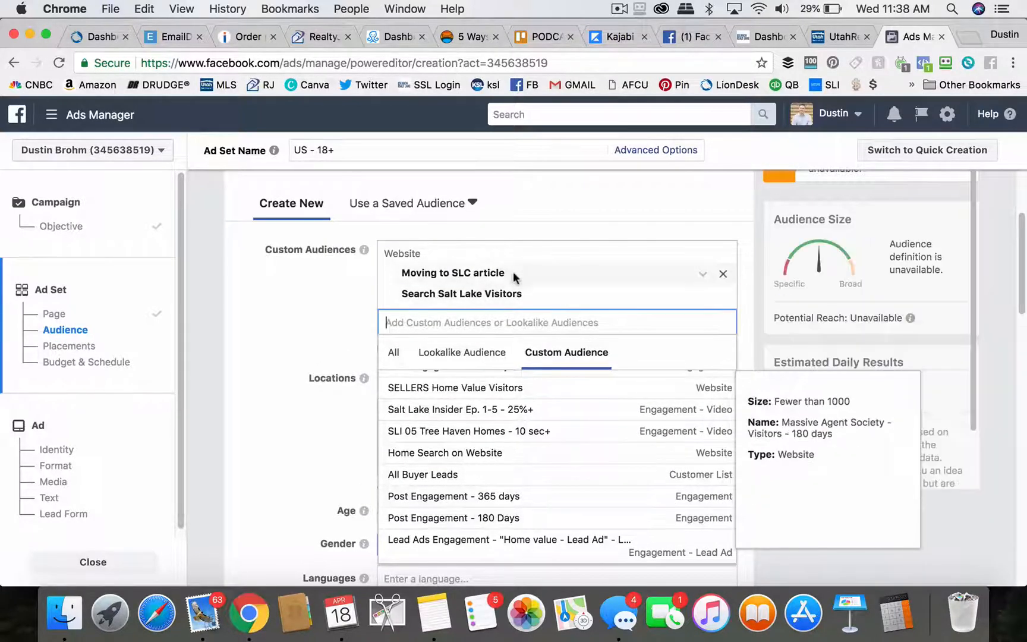
{"action": "left_click", "coordinate": [722, 297]}
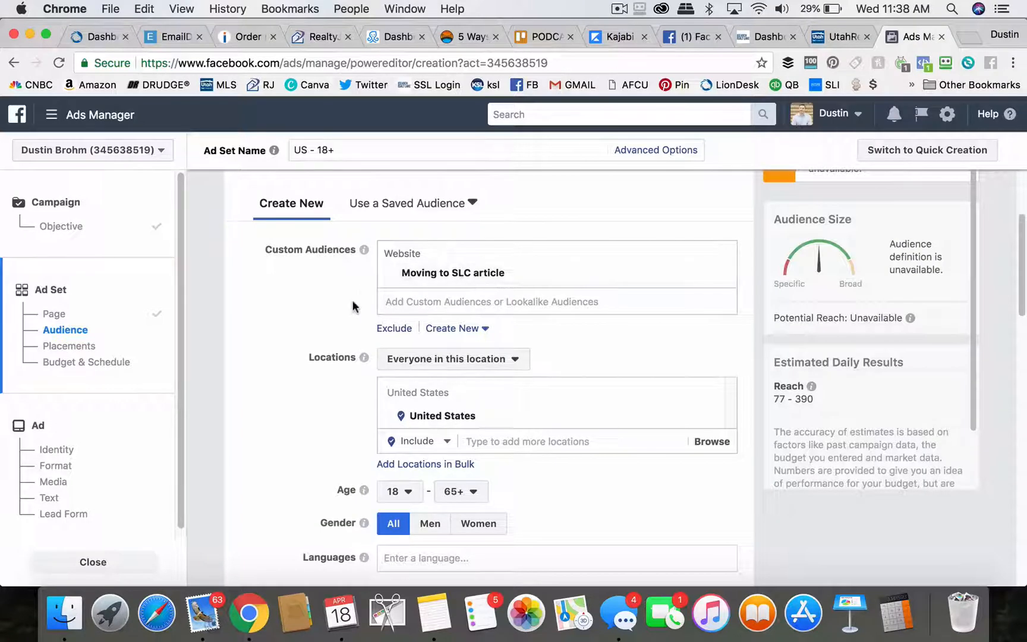
- Set the ad set audience's minimum age to 30
{"action": "scroll", "coordinate": [357, 307], "scroll_direction": "down", "scroll_amount": 1}
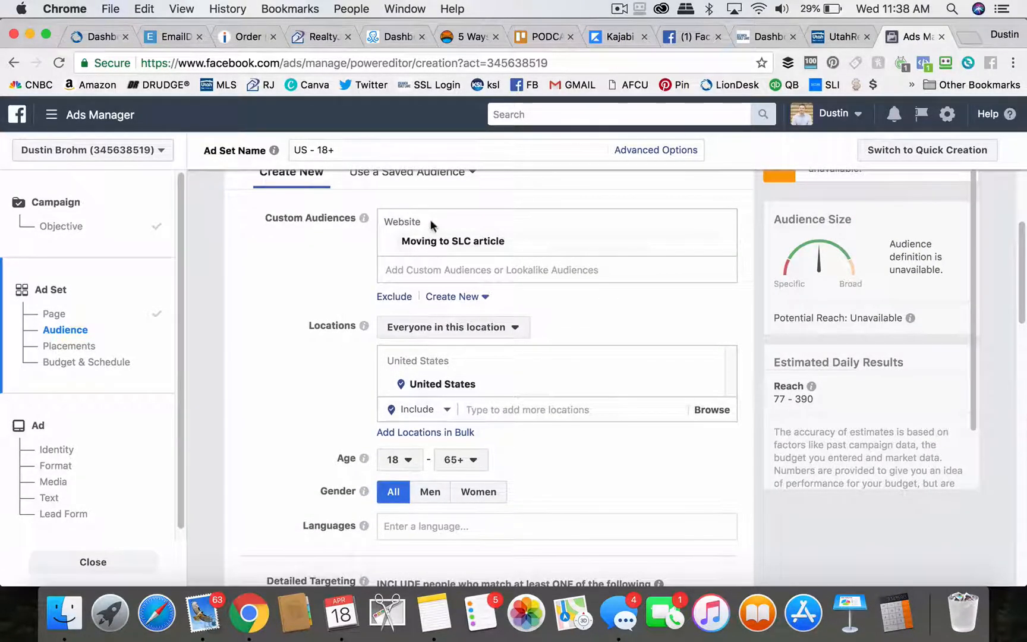
{"action": "left_click", "coordinate": [406, 460]}
{"action": "scroll", "coordinate": [418, 437], "scroll_direction": "down", "scroll_amount": 5}
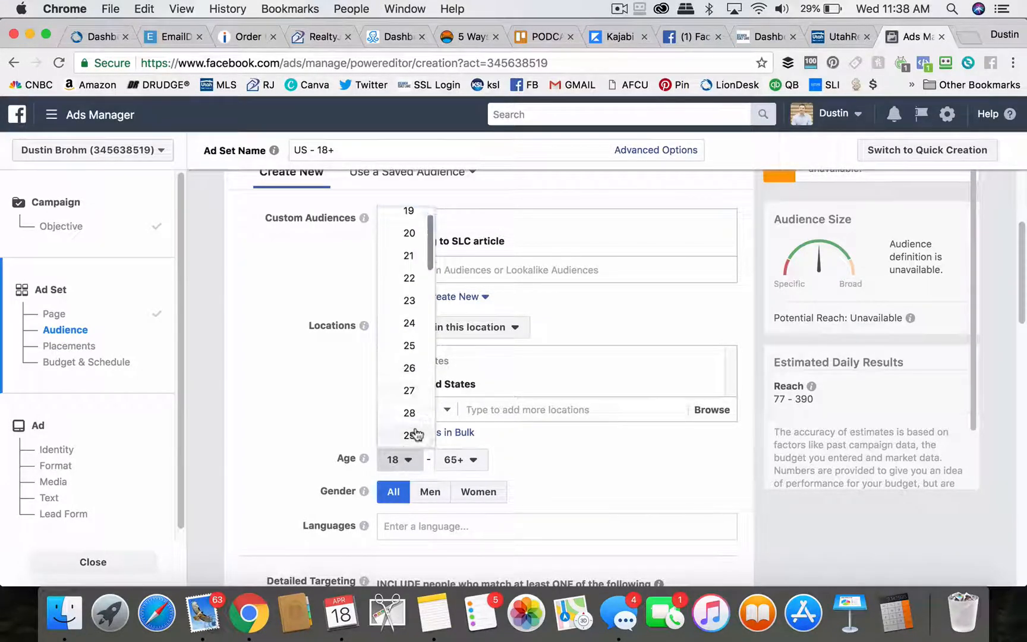
{"action": "left_click", "coordinate": [409, 327]}
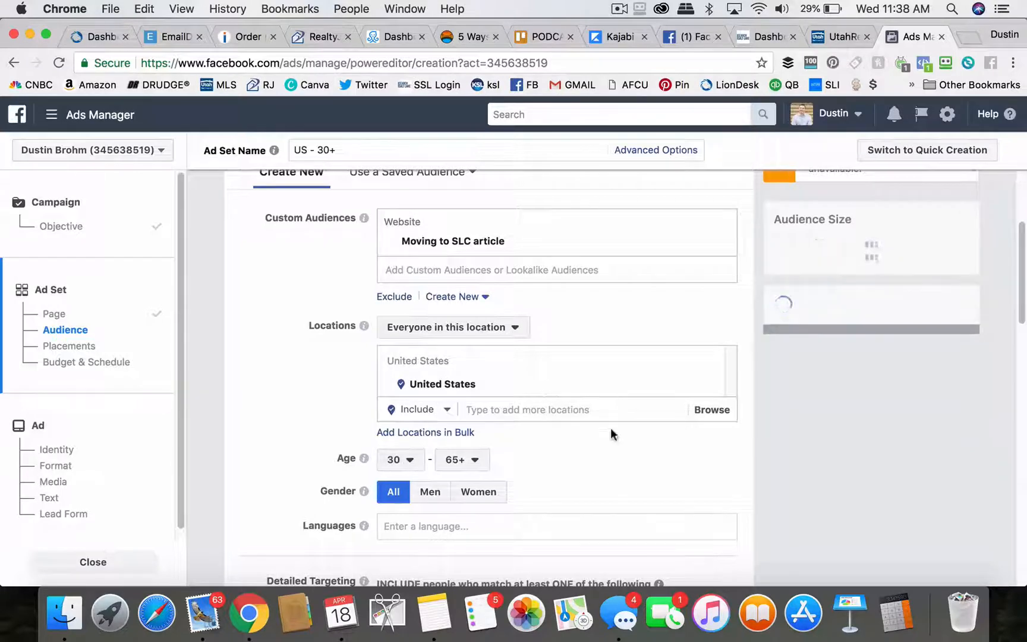
- Restrict the ad set audience's gender to Women
{"action": "scroll", "coordinate": [355, 214], "scroll_direction": "down", "scroll_amount": 1}
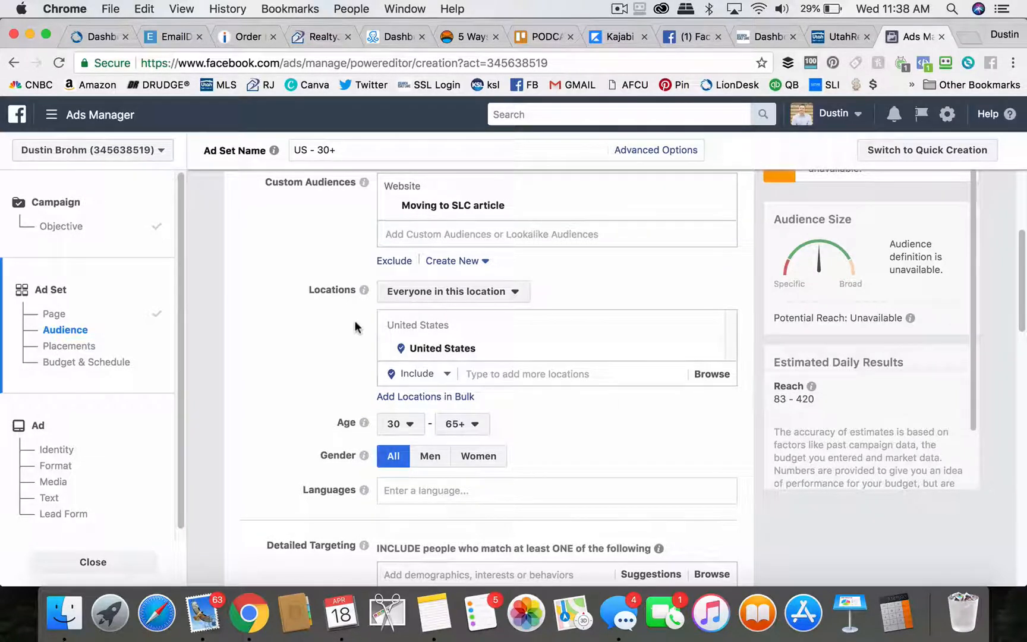
{"action": "scroll", "coordinate": [355, 322], "scroll_direction": "down", "scroll_amount": 1}
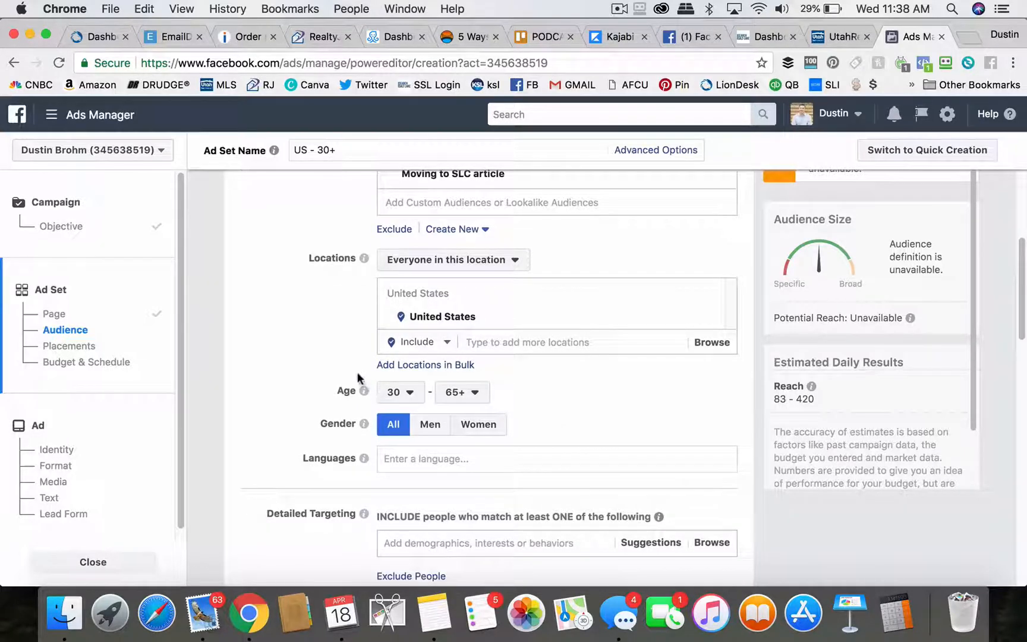
{"action": "scroll", "coordinate": [407, 395], "scroll_direction": "down", "scroll_amount": 4}
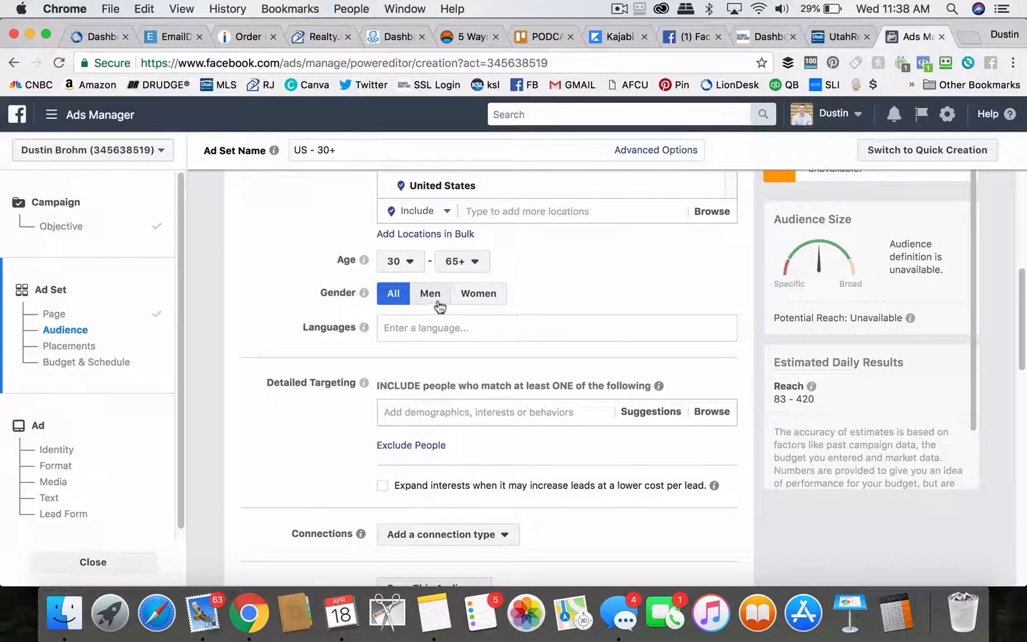
{"action": "left_click", "coordinate": [478, 293]}
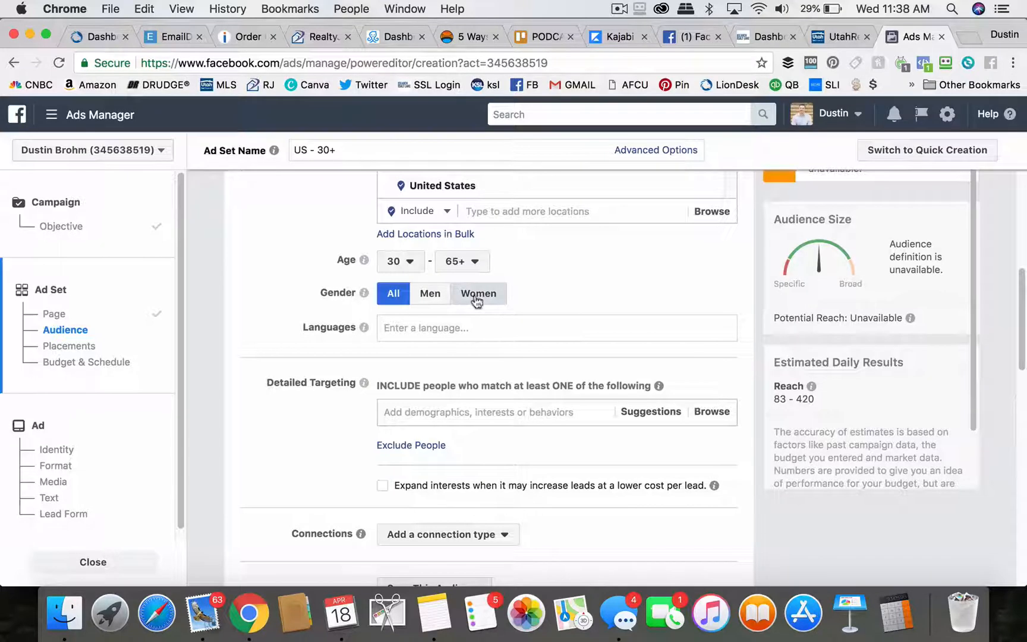
- Add the Utah Jazz interest to Detailed Targeting and remove it again
{"action": "left_click", "coordinate": [429, 412]}
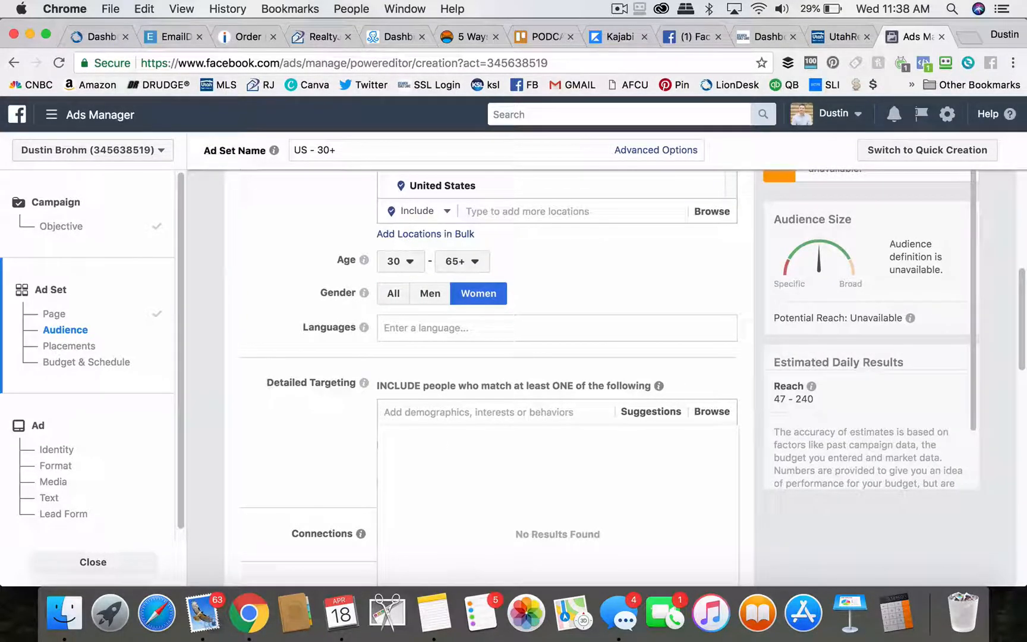
{"action": "type", "text": "utah jazz"}
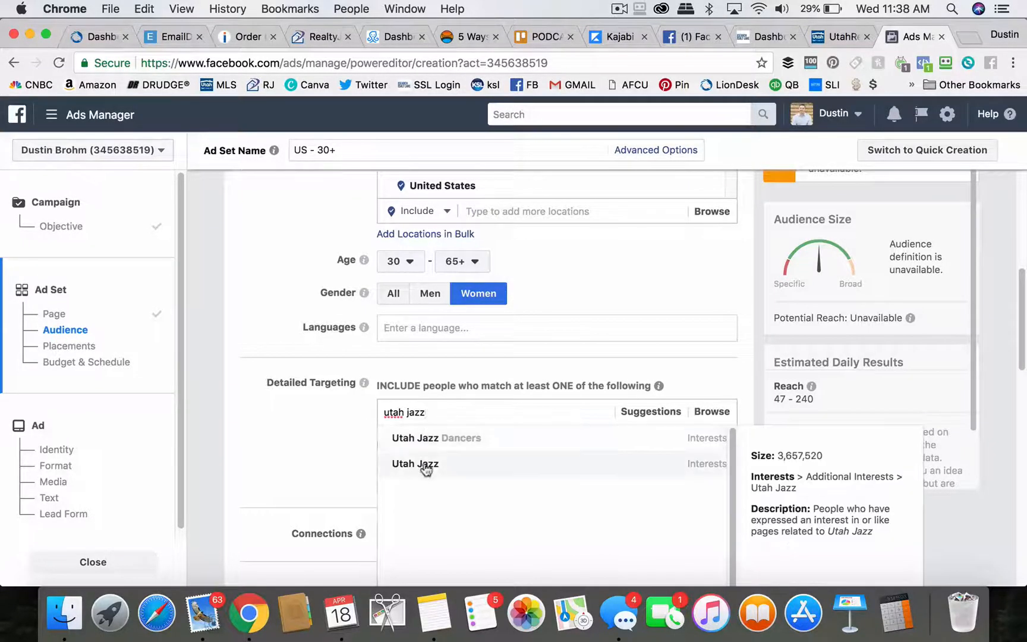
{"action": "left_click", "coordinate": [416, 464]}
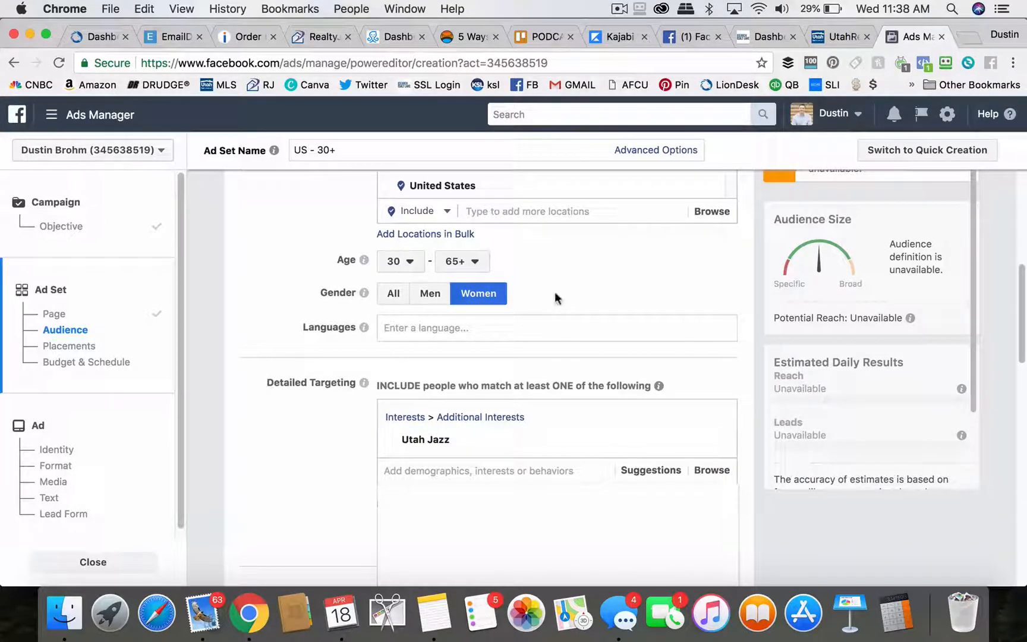
{"action": "mouse_move", "coordinate": [509, 446]}
{"action": "left_click", "coordinate": [715, 443]}
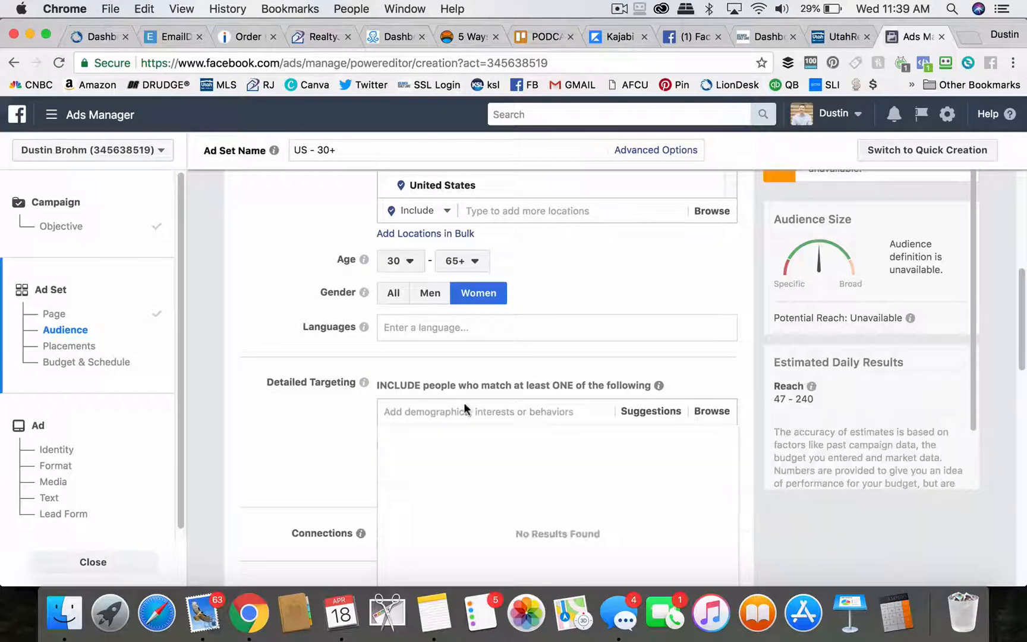
- Examine the ad set's audience setup, including its custom audience, the United States location map, age, gender and Detailed Targeting
{"action": "scroll", "coordinate": [337, 359], "scroll_direction": "up", "scroll_amount": 3}
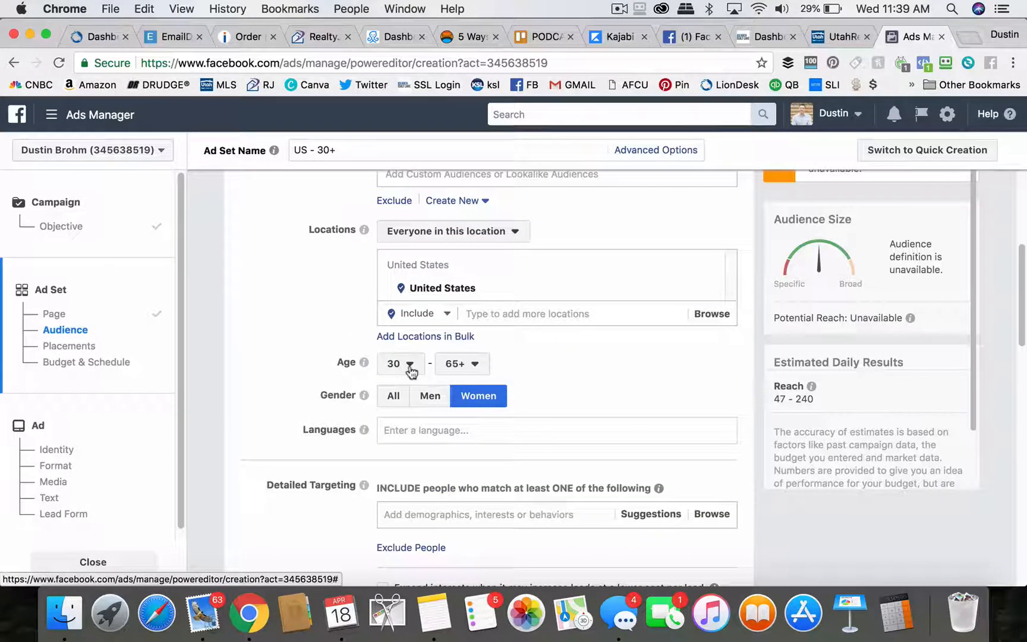
{"action": "mouse_move", "coordinate": [558, 280]}
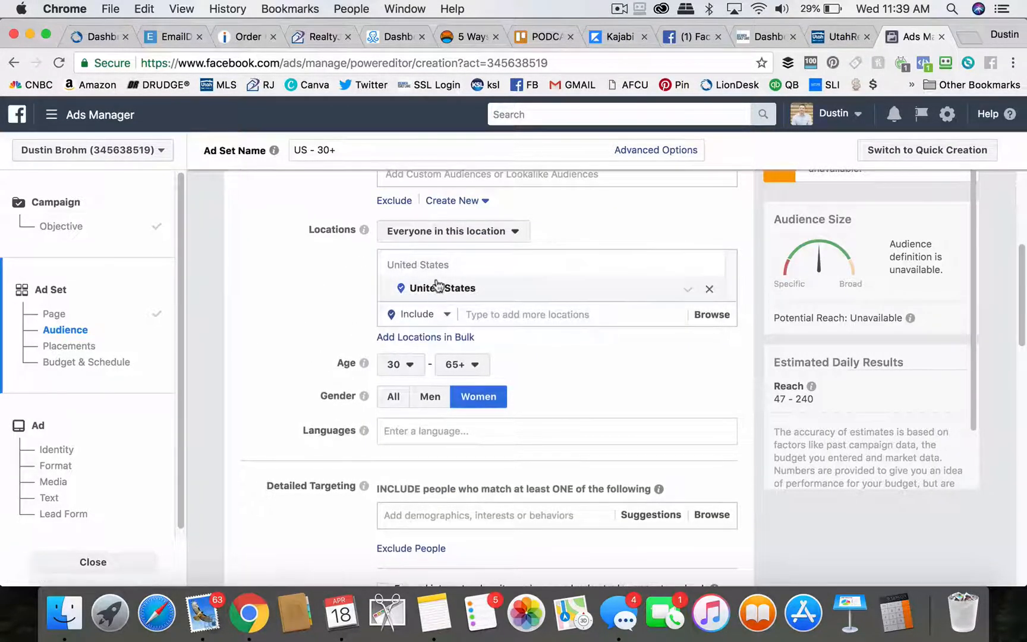
{"action": "scroll", "coordinate": [331, 315], "scroll_direction": "up", "scroll_amount": 3}
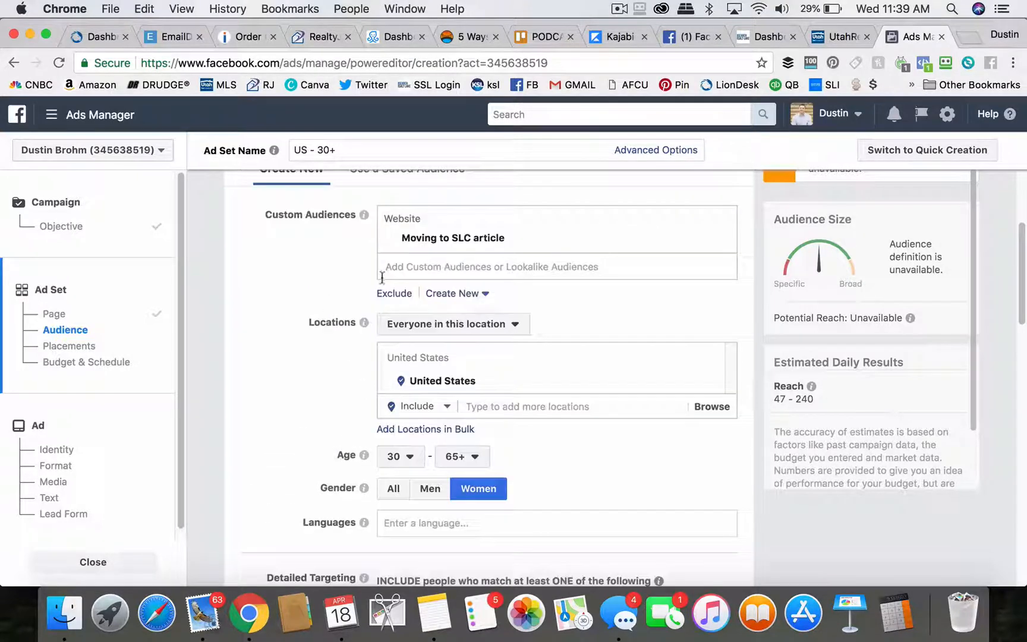
{"action": "mouse_move", "coordinate": [406, 233]}
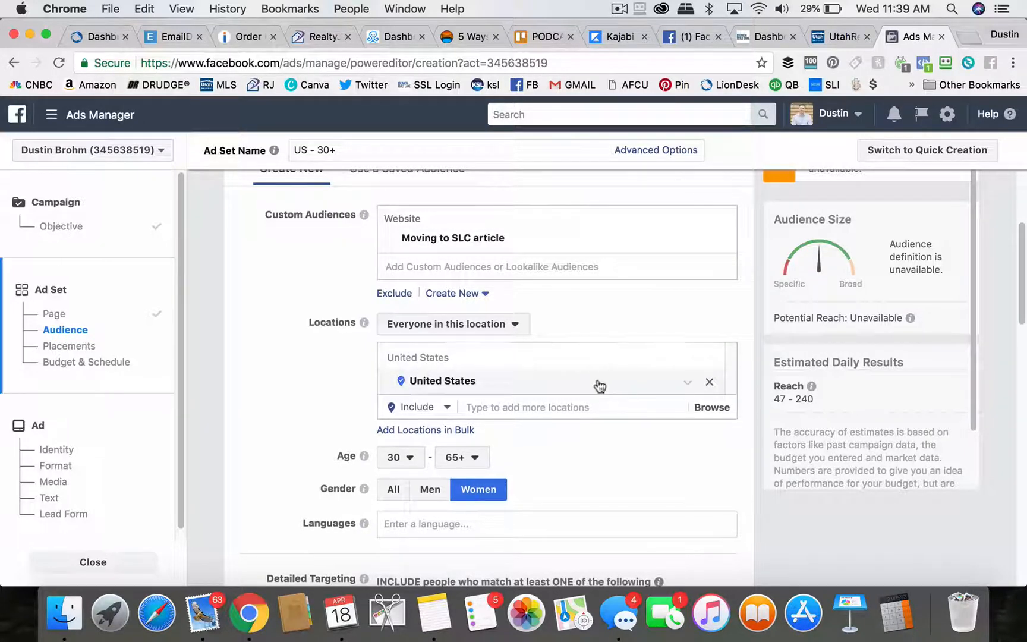
{"action": "left_click", "coordinate": [486, 407]}
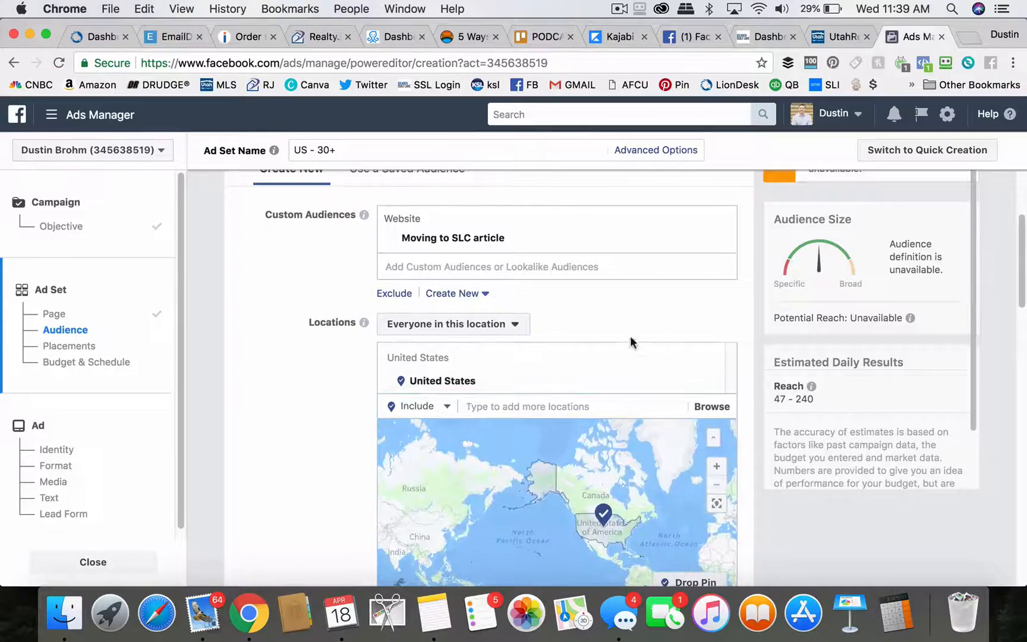
{"action": "scroll", "coordinate": [314, 412], "scroll_direction": "down", "scroll_amount": 2}
{"action": "left_click_drag", "start_coordinate": [598, 406], "coordinate": [557, 381]}
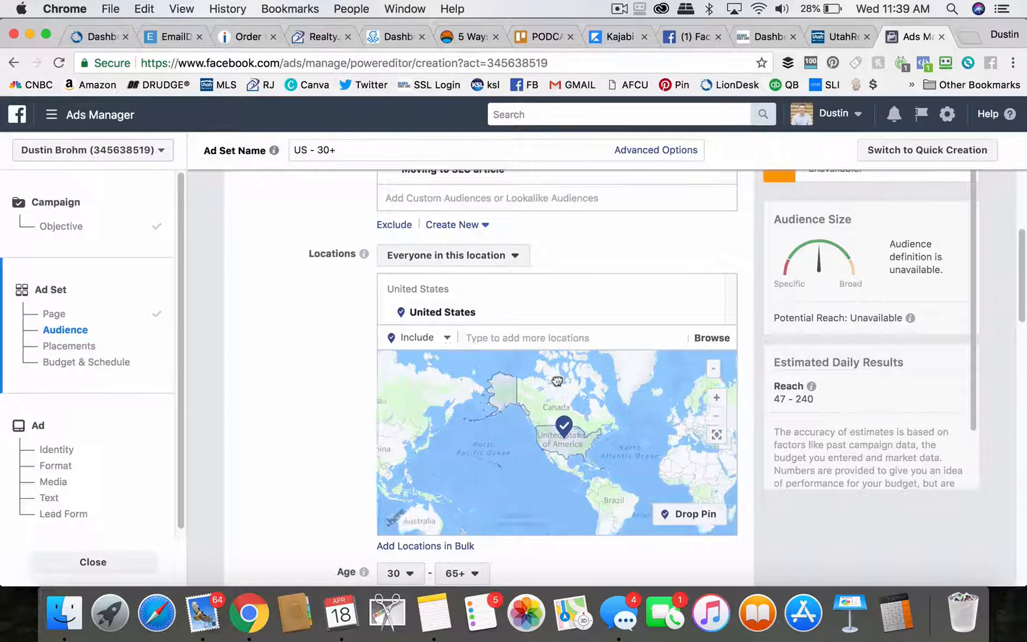
{"action": "scroll", "coordinate": [296, 381], "scroll_direction": "down", "scroll_amount": 1}
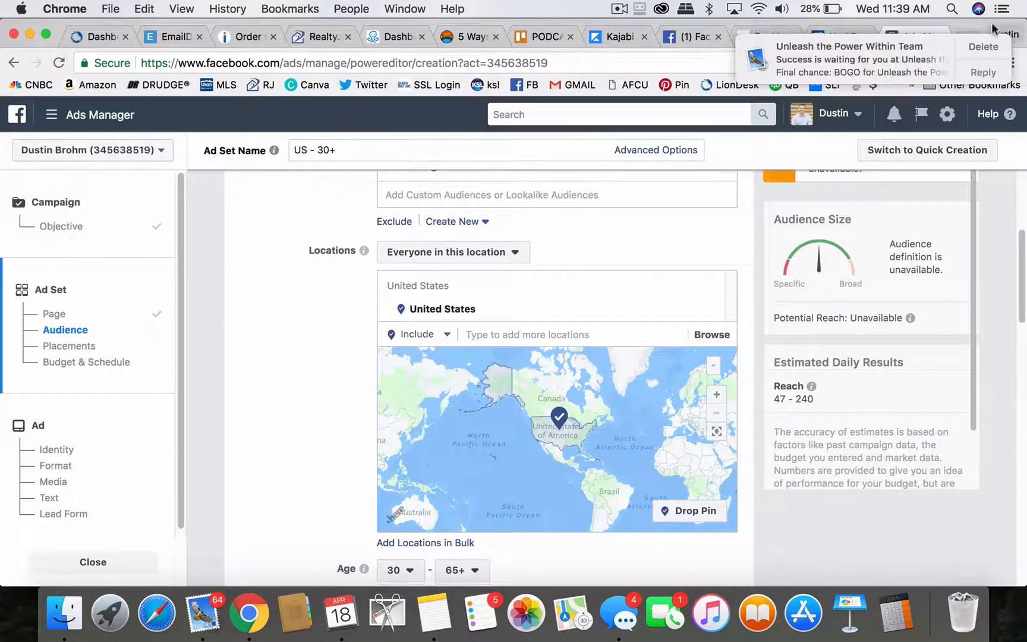
{"action": "scroll", "coordinate": [331, 377], "scroll_direction": "down", "scroll_amount": 5}
{"action": "scroll", "coordinate": [296, 330], "scroll_direction": "down", "scroll_amount": 5}
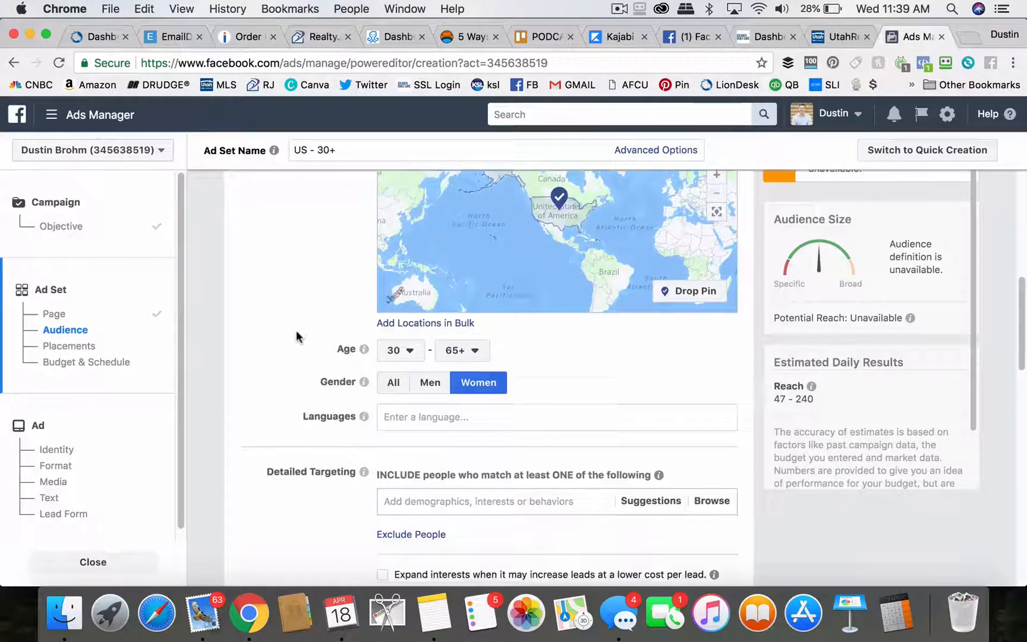
{"action": "scroll", "coordinate": [337, 288], "scroll_direction": "up", "scroll_amount": 8}
{"action": "scroll", "coordinate": [337, 289], "scroll_direction": "up", "scroll_amount": 6}
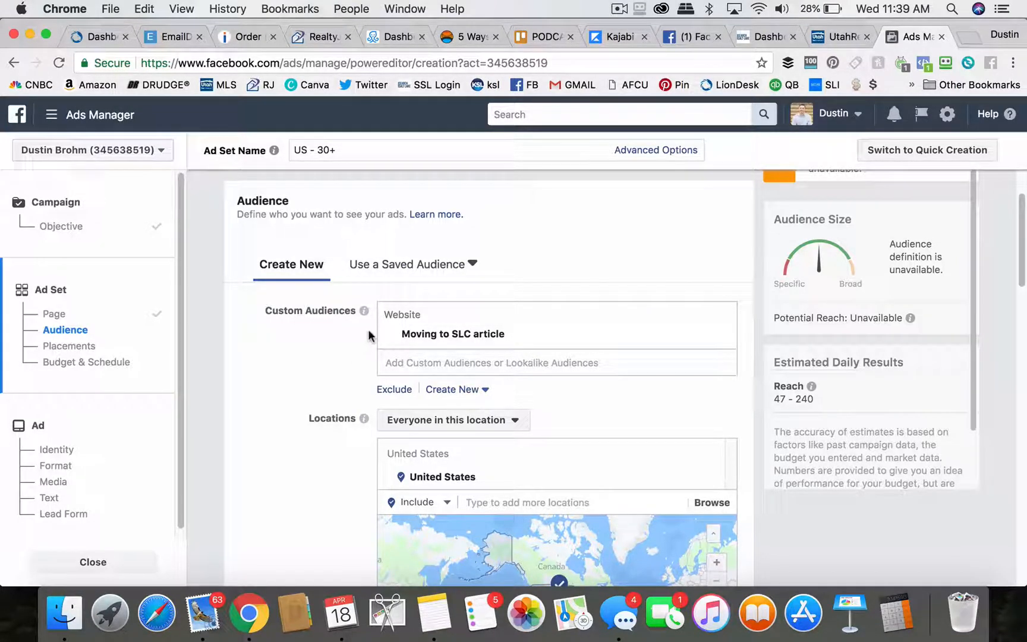
{"action": "scroll", "coordinate": [324, 428], "scroll_direction": "down", "scroll_amount": 3}
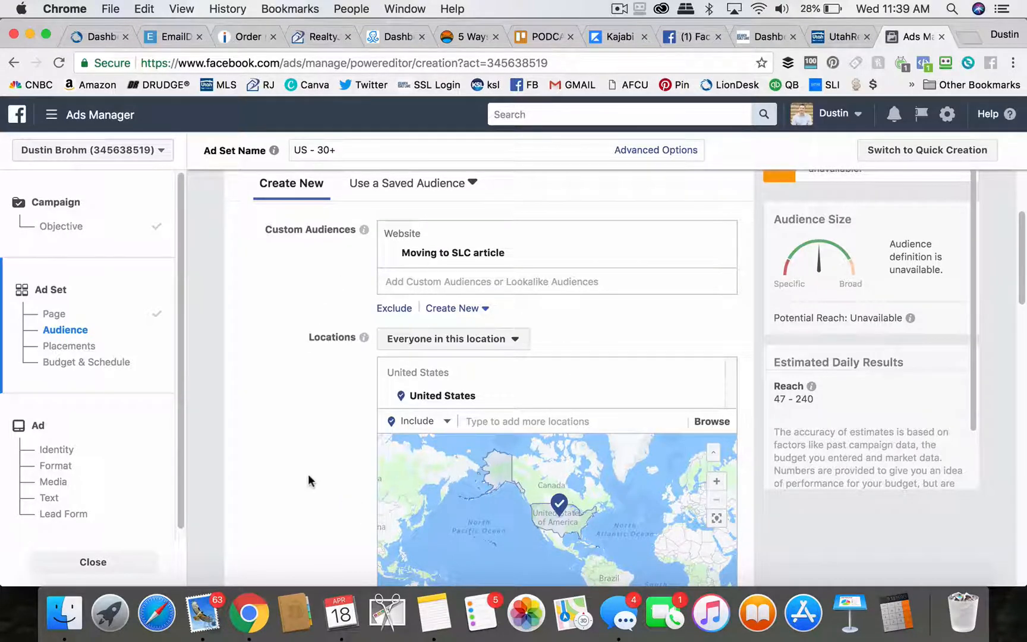
{"action": "scroll", "coordinate": [308, 473], "scroll_direction": "down", "scroll_amount": 1}
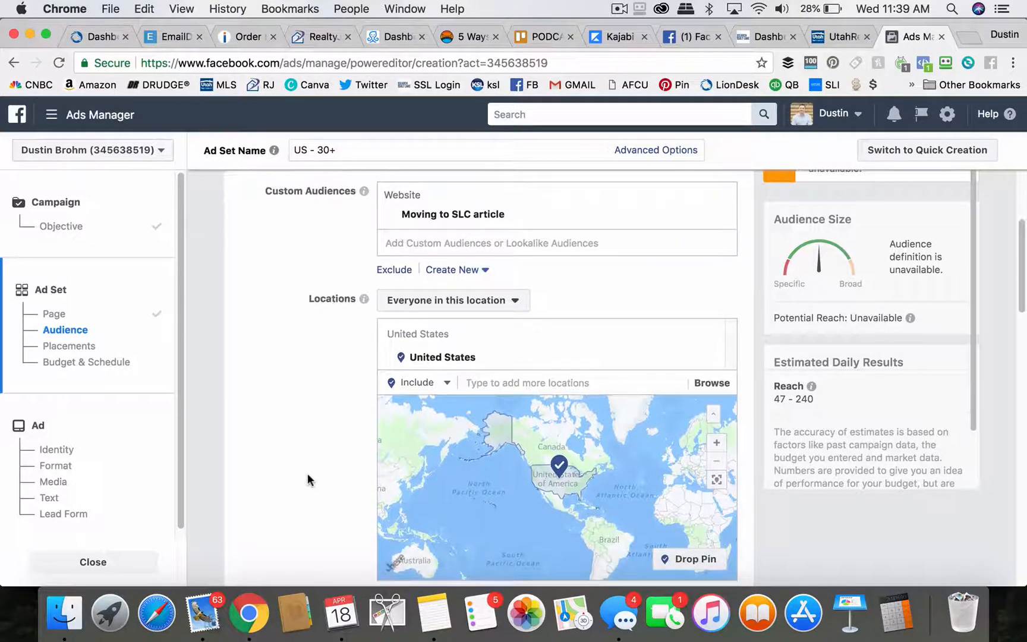